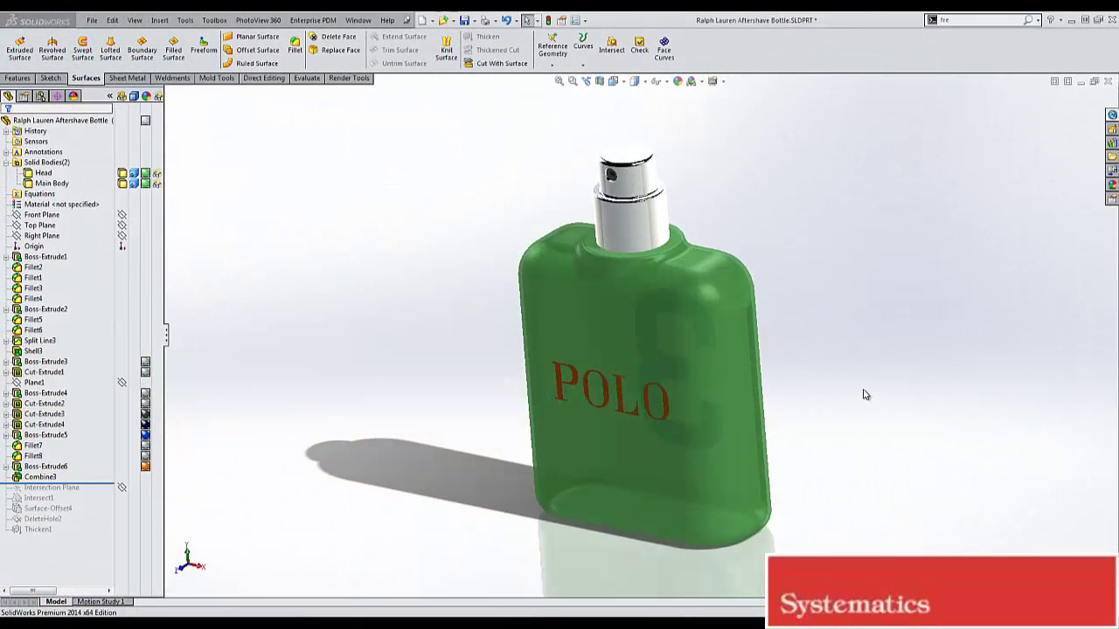
Hide the cap and pick the bottle's top ring face for a new offset surface.
{"action": "mouse_move", "coordinate": [800, 281]}
{"action": "middle_mouse_down"}
{"action": "mouse_move", "coordinate": [847, 240]}
{"action": "mouse_move", "coordinate": [796, 239]}
{"action": "mouse_move", "coordinate": [767, 285]}
{"action": "mouse_move", "coordinate": [814, 259]}
{"action": "mouse_move", "coordinate": [804, 253]}
{"action": "mouse_move", "coordinate": [812, 234]}
{"action": "mouse_move", "coordinate": [829, 233]}
{"action": "mouse_move", "coordinate": [815, 240]}
{"action": "middle_mouse_up"}
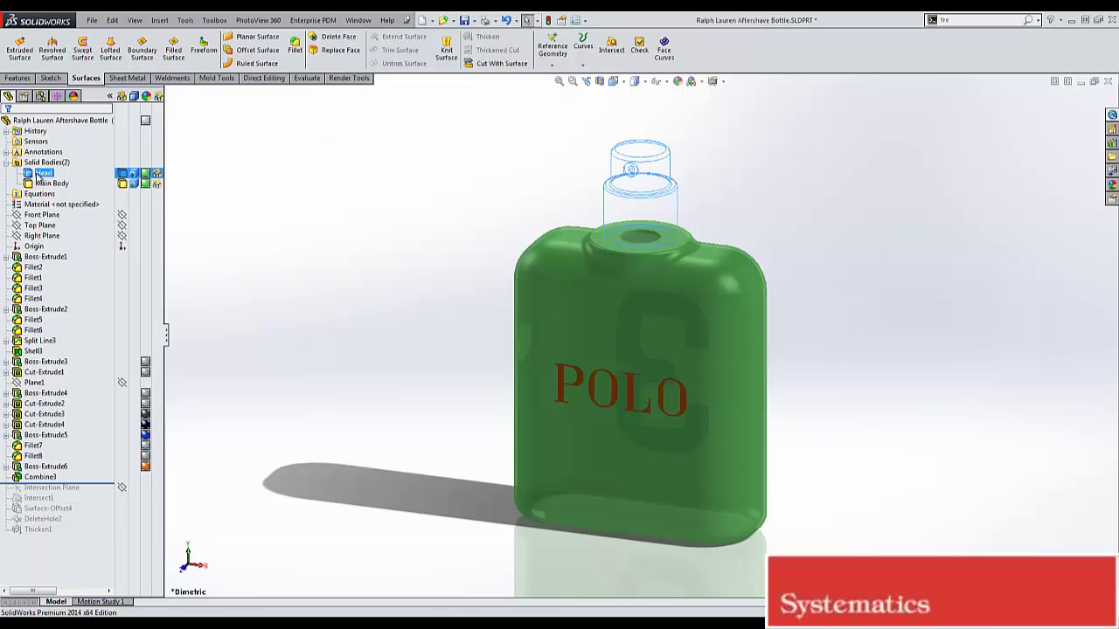
{"action": "key", "text": "Tab"}
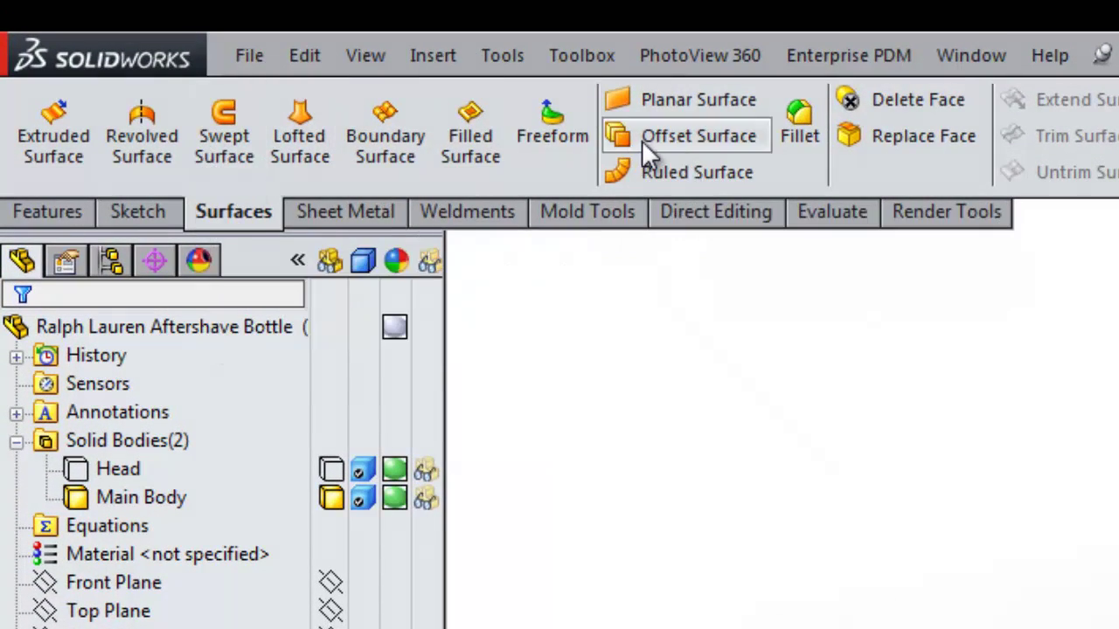
{"action": "left_click", "coordinate": [643, 142]}
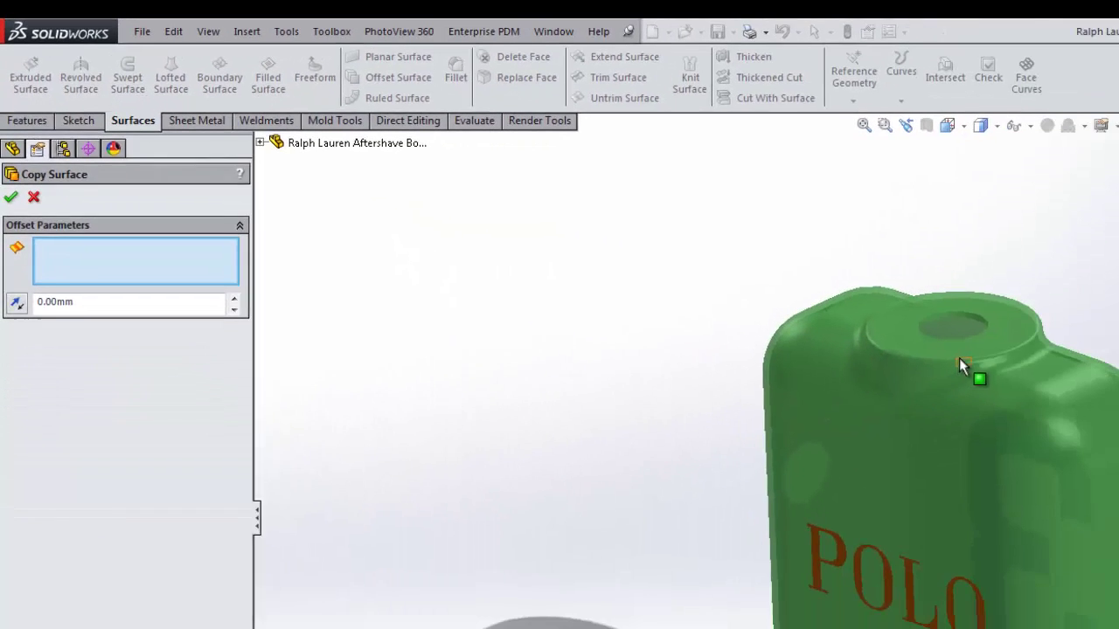
{"action": "right_click", "coordinate": [948, 321]}
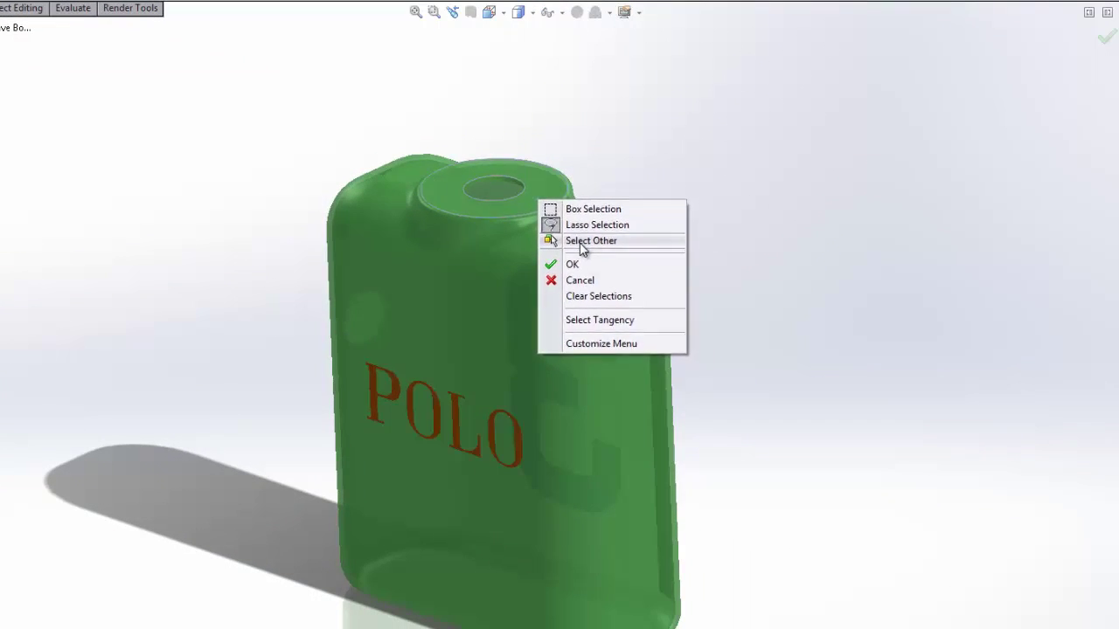
{"action": "left_click", "coordinate": [572, 242]}
{"action": "left_click", "coordinate": [542, 192]}
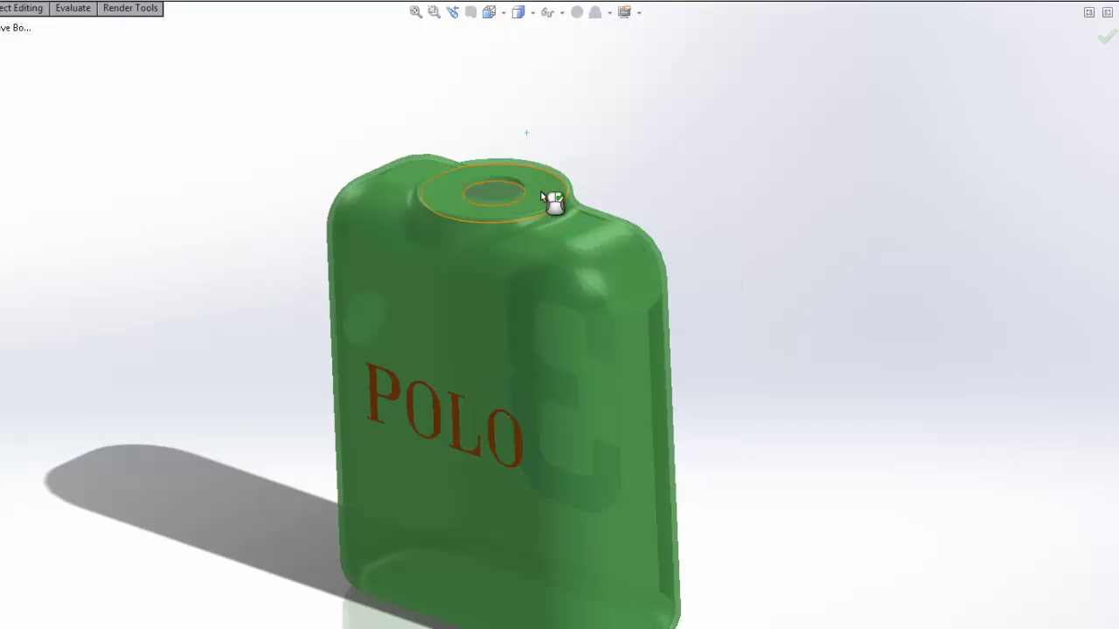
Add all faces tangent to the ring and create the 0.00 mm offset surface Surface-Offset6.
{"action": "scroll", "coordinate": [493, 194], "scroll_direction": "down", "scroll_amount": 2}
{"action": "scroll", "coordinate": [497, 205], "scroll_direction": "down", "scroll_amount": 1}
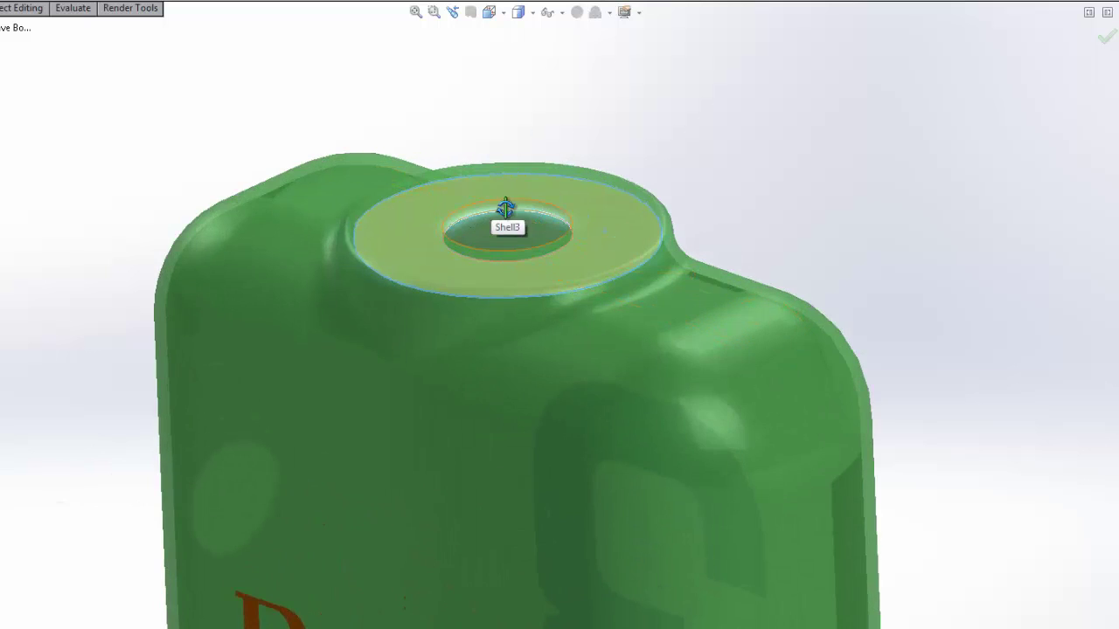
{"action": "scroll", "coordinate": [499, 227], "scroll_direction": "down", "scroll_amount": 2}
{"action": "scroll", "coordinate": [507, 249], "scroll_direction": "down", "scroll_amount": 1}
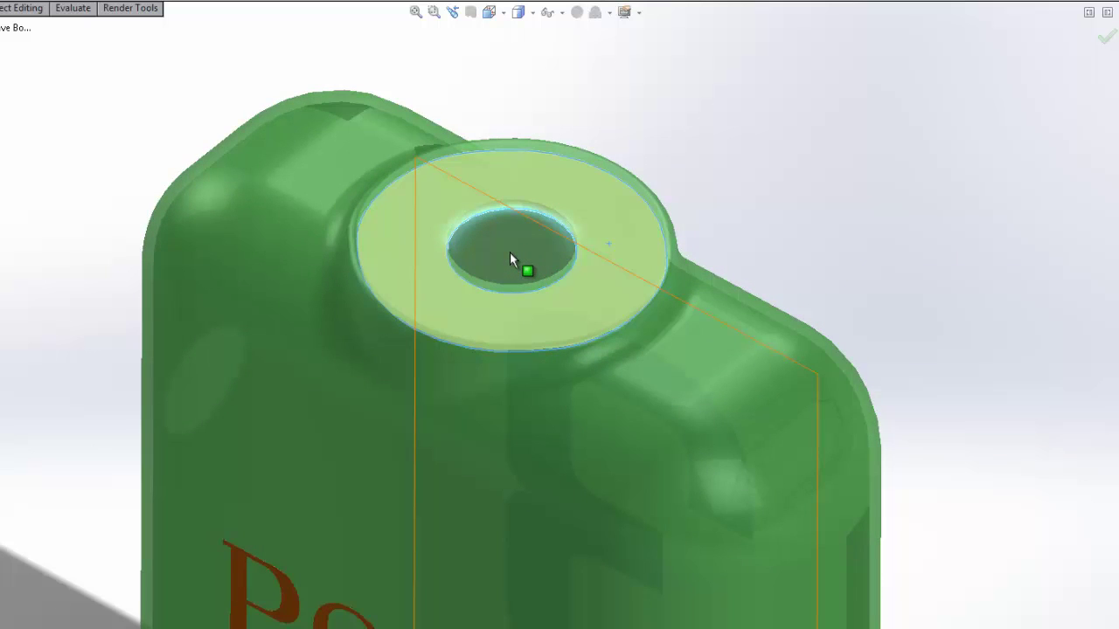
{"action": "right_click", "coordinate": [510, 252]}
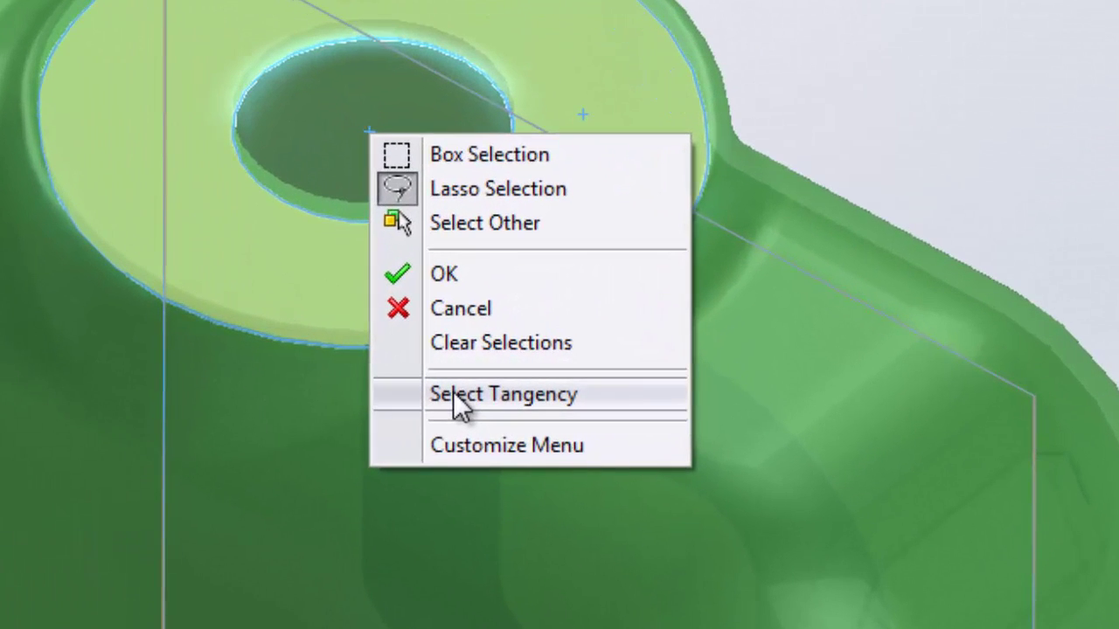
{"action": "left_click", "coordinate": [527, 382]}
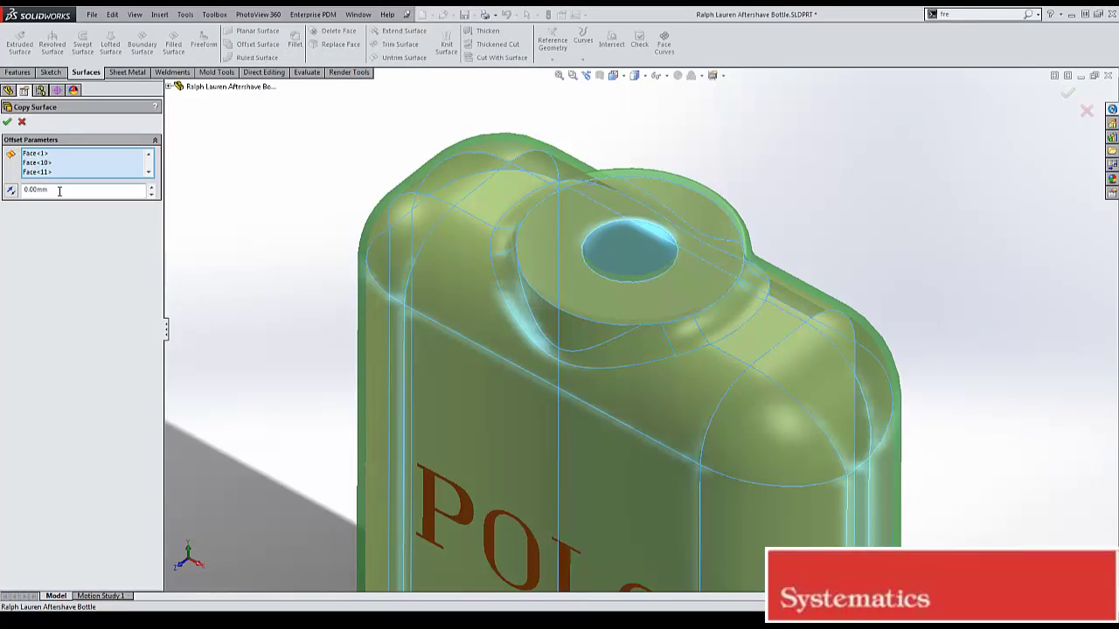
{"action": "double_click", "coordinate": [60, 190]}
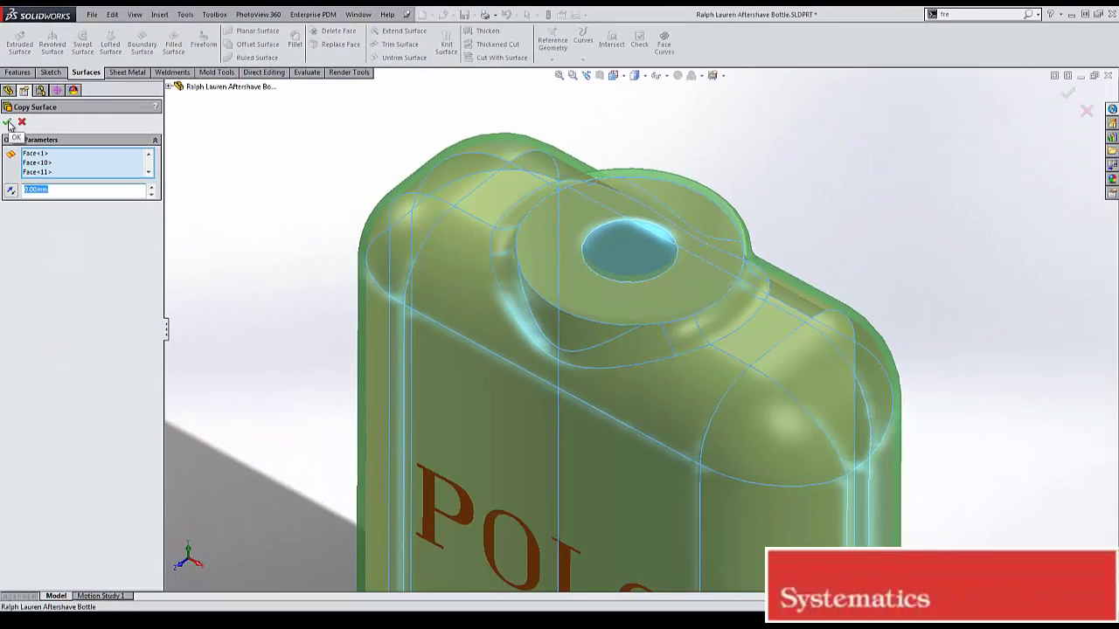
{"action": "left_click", "coordinate": [9, 125]}
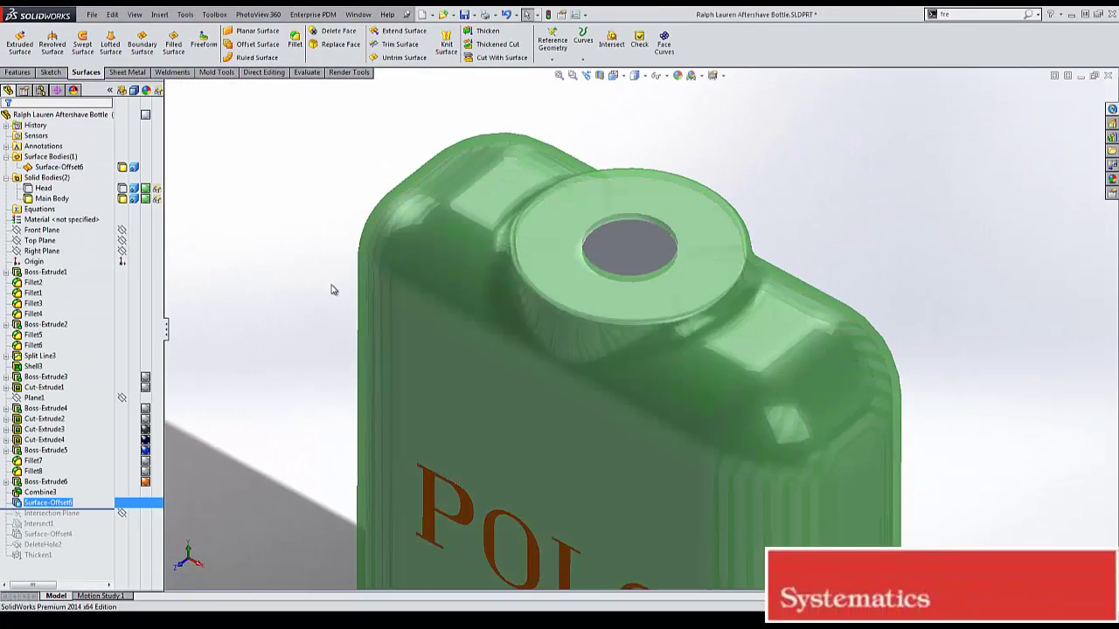
Hide the Main Body solid so only the copied surface remains visible.
{"action": "scroll", "coordinate": [306, 273], "scroll_direction": "up", "scroll_amount": 5}
{"action": "mouse_move", "coordinate": [379, 292]}
{"action": "middle_mouse_down"}
{"action": "mouse_move", "coordinate": [372, 235]}
{"action": "mouse_move", "coordinate": [464, 379]}
{"action": "mouse_move", "coordinate": [437, 350]}
{"action": "middle_mouse_up"}
{"action": "left_click", "coordinate": [43, 188]}
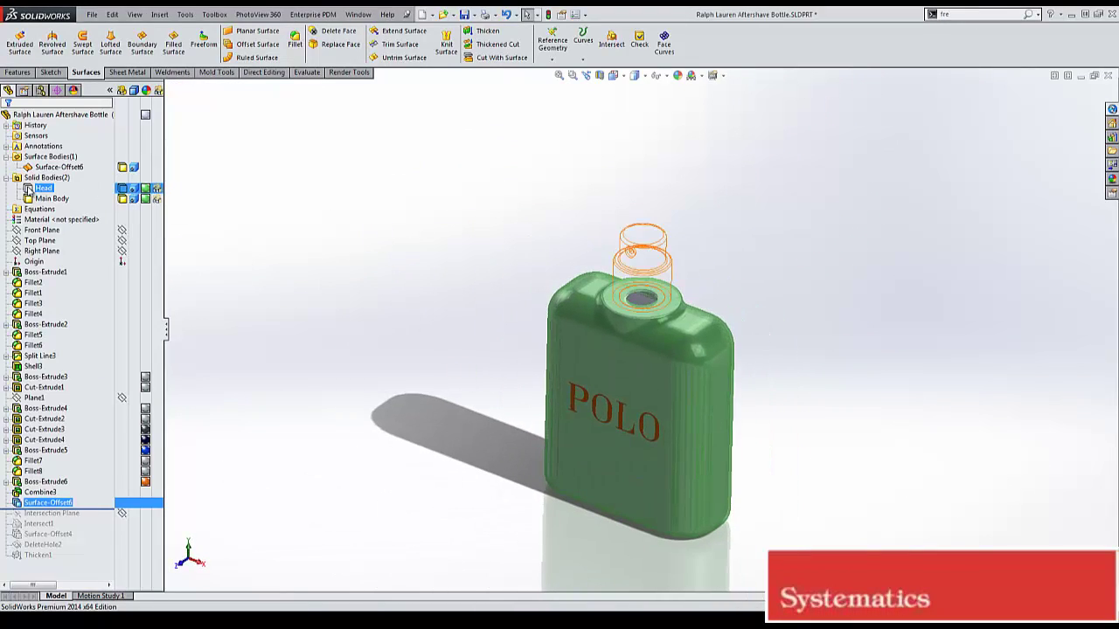
{"action": "left_click", "coordinate": [121, 199]}
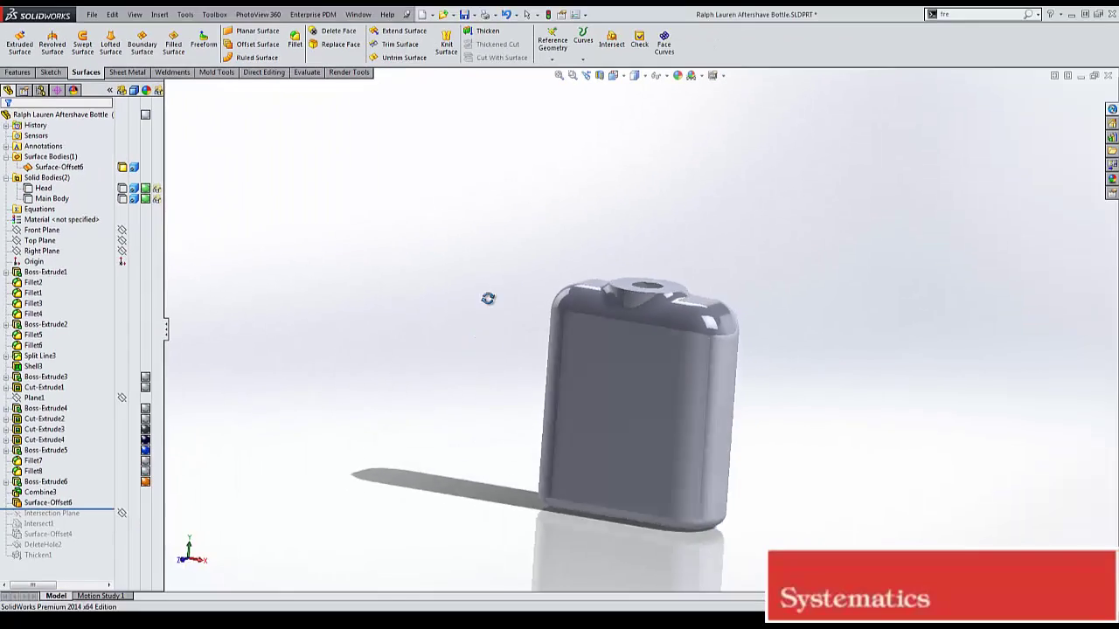
Look down at the bottle's top and select the hole edge on Surface-Offset6.
{"action": "mouse_move", "coordinate": [487, 297]}
{"action": "middle_mouse_down"}
{"action": "mouse_move", "coordinate": [527, 317]}
{"action": "mouse_move", "coordinate": [542, 451]}
{"action": "mouse_move", "coordinate": [439, 285]}
{"action": "mouse_move", "coordinate": [490, 411]}
{"action": "middle_mouse_up"}
{"action": "left_click", "coordinate": [582, 407]}
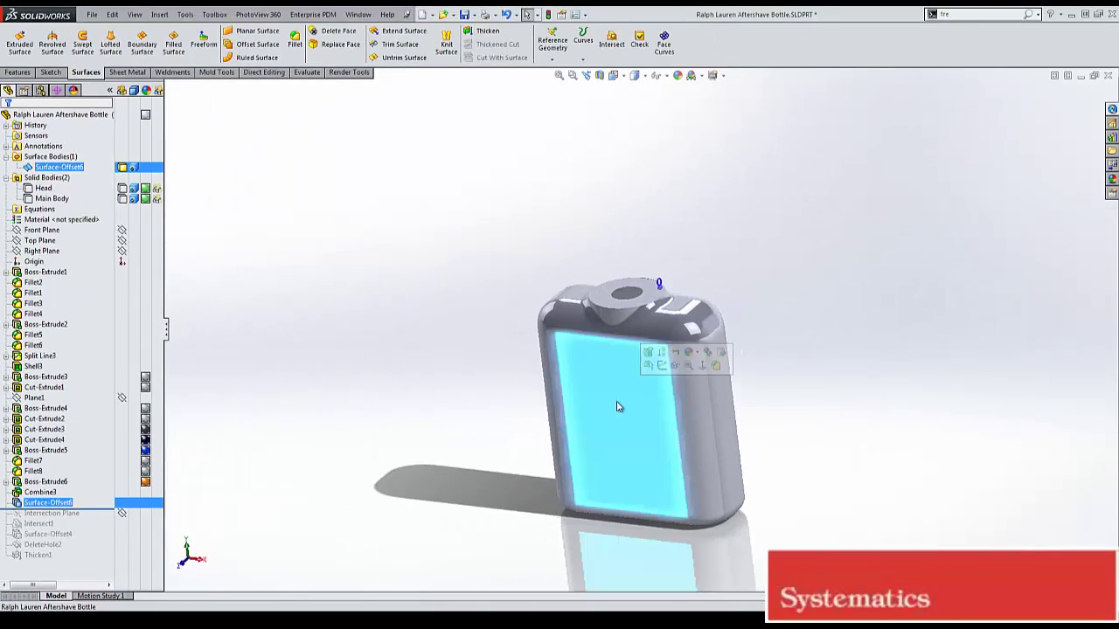
{"action": "mouse_move", "coordinate": [582, 407]}
{"action": "middle_mouse_down"}
{"action": "mouse_move", "coordinate": [445, 361]}
{"action": "mouse_move", "coordinate": [505, 344]}
{"action": "middle_mouse_up"}
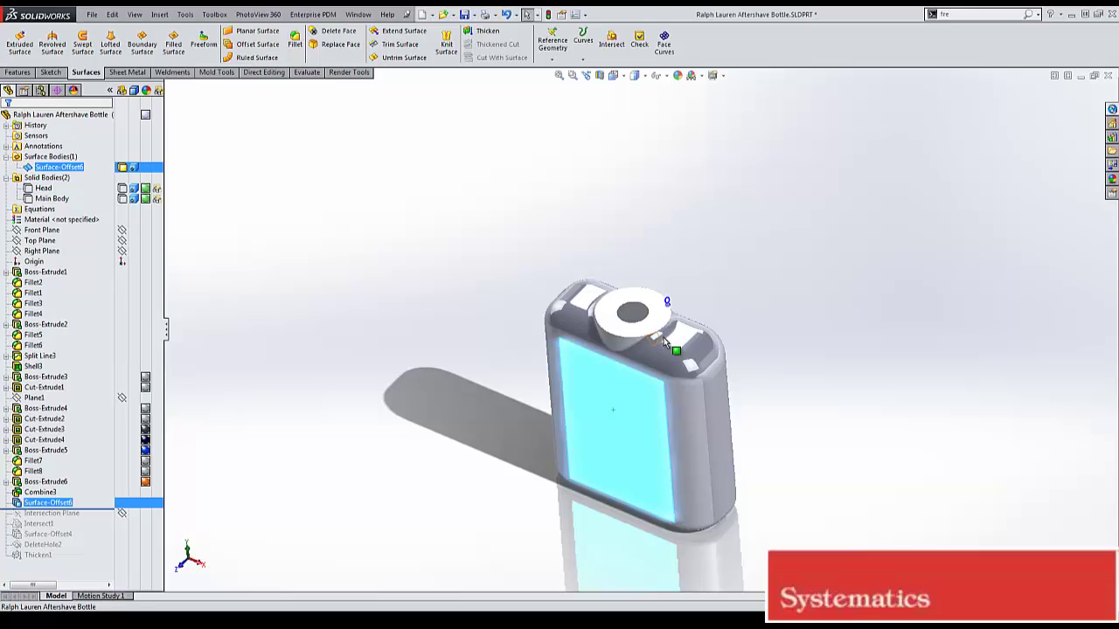
{"action": "left_click", "coordinate": [726, 301]}
{"action": "mouse_move", "coordinate": [694, 309]}
{"action": "middle_mouse_down"}
{"action": "mouse_move", "coordinate": [689, 217]}
{"action": "mouse_move", "coordinate": [655, 322]}
{"action": "middle_mouse_up"}
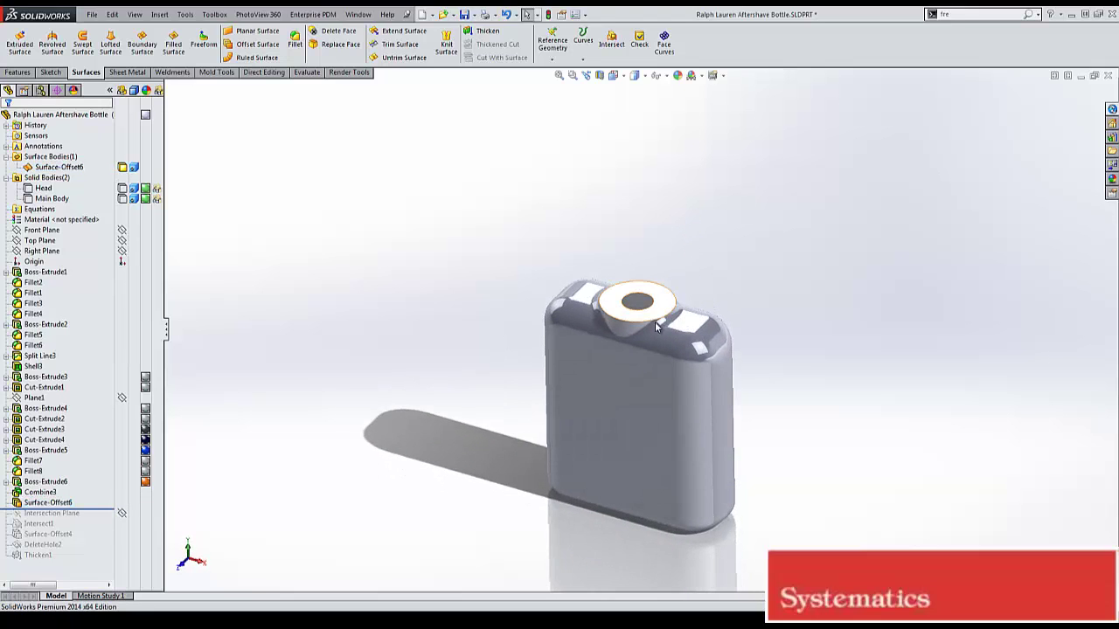
{"action": "scroll", "coordinate": [655, 322], "scroll_direction": "down", "scroll_amount": 3}
{"action": "scroll", "coordinate": [649, 310], "scroll_direction": "down", "scroll_amount": 2}
{"action": "scroll", "coordinate": [582, 309], "scroll_direction": "up", "scroll_amount": 3}
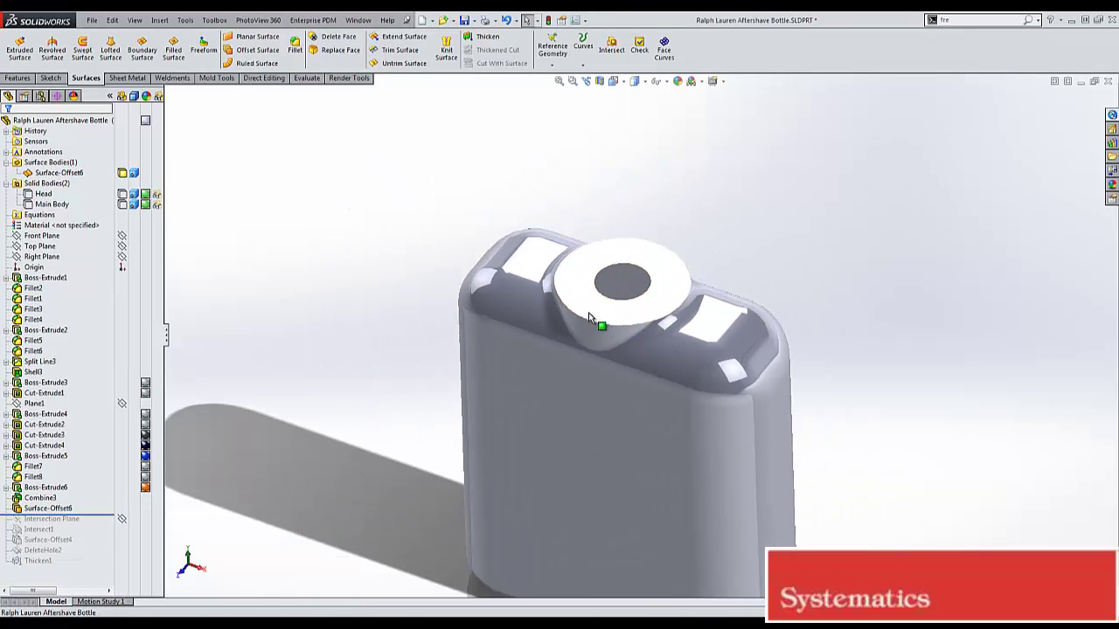
{"action": "left_click", "coordinate": [638, 297]}
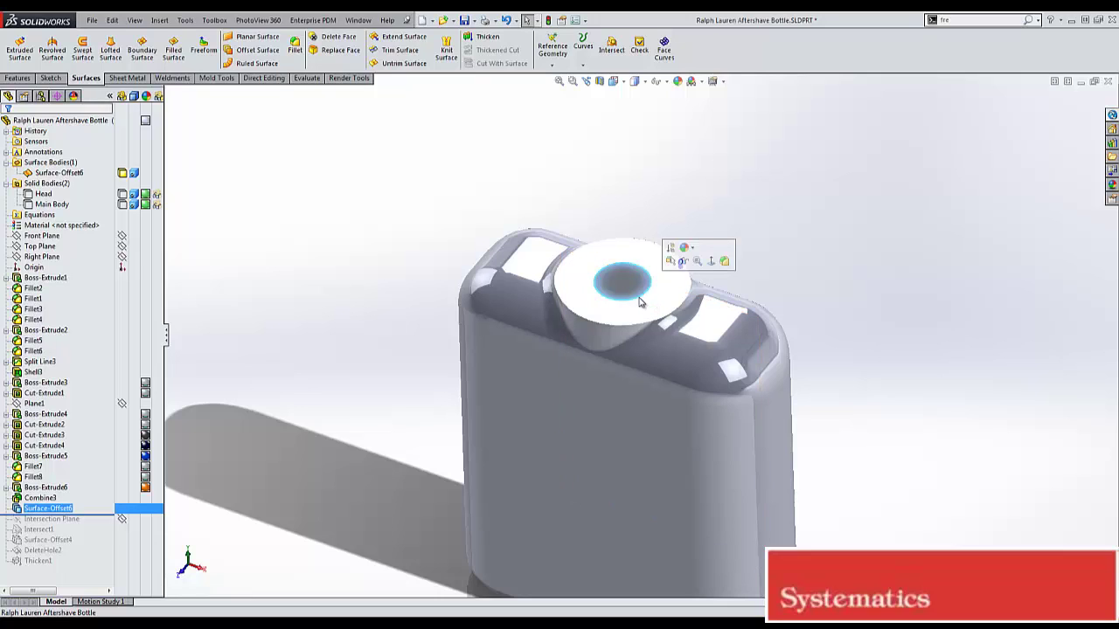
{"action": "key", "text": "Delete"}
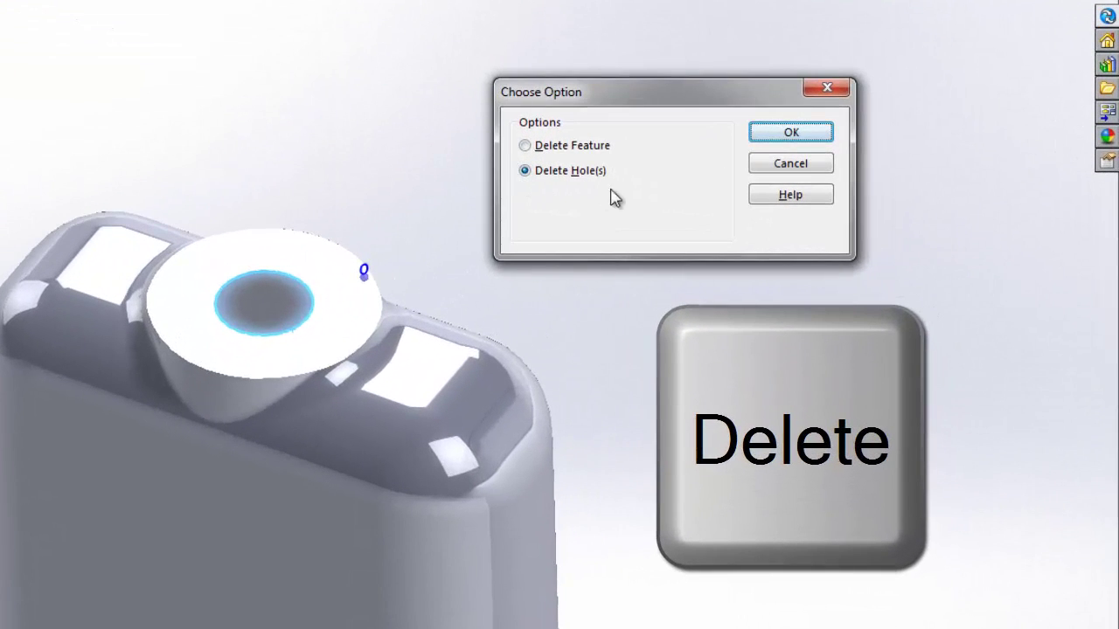
{"action": "left_click", "coordinate": [790, 134]}
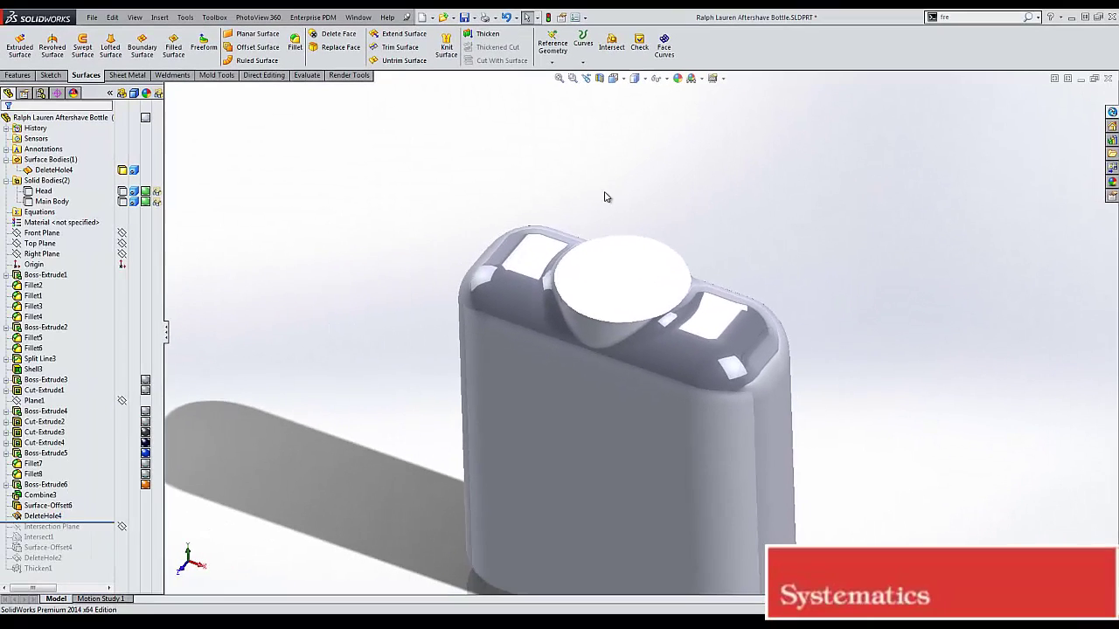
{"action": "mouse_move", "coordinate": [568, 197]}
{"action": "middle_mouse_down"}
{"action": "mouse_move", "coordinate": [582, 145]}
{"action": "mouse_move", "coordinate": [544, 210]}
{"action": "middle_mouse_up"}
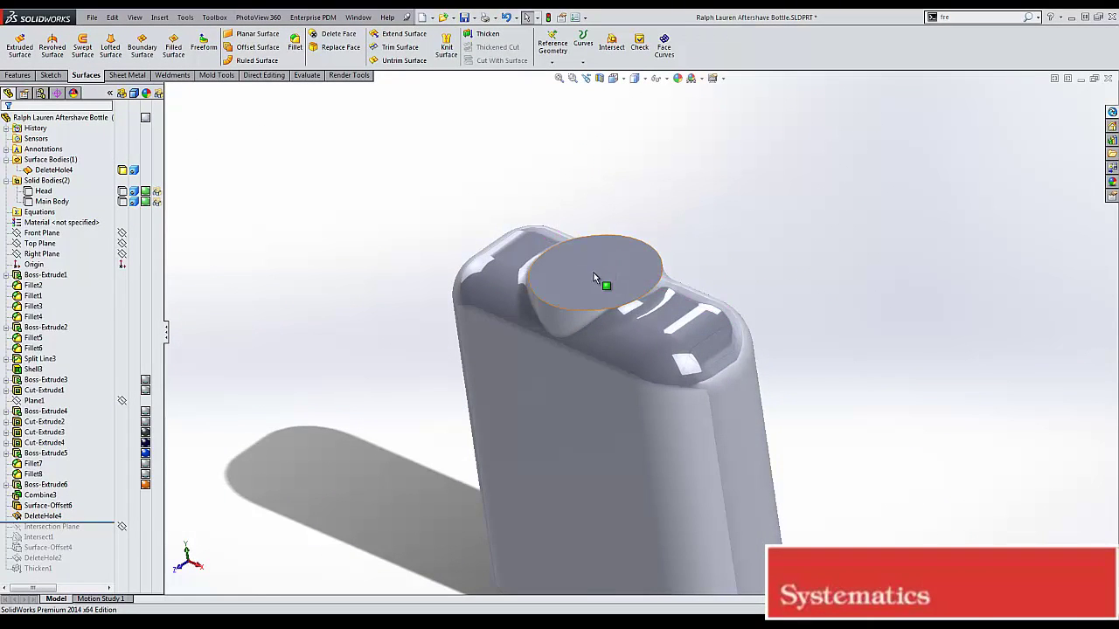
{"action": "left_click", "coordinate": [569, 260]}
{"action": "scroll", "coordinate": [594, 275], "scroll_direction": "down", "scroll_amount": 2}
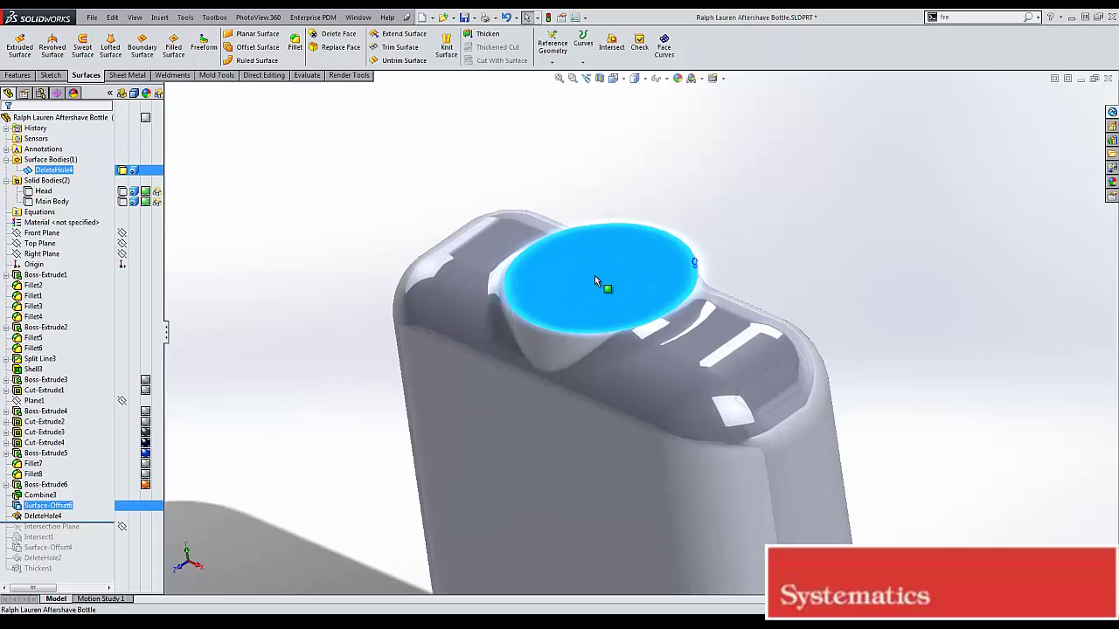
{"action": "mouse_move", "coordinate": [594, 276]}
{"action": "middle_mouse_down"}
{"action": "mouse_move", "coordinate": [564, 318]}
{"action": "mouse_move", "coordinate": [594, 289]}
{"action": "middle_mouse_up"}
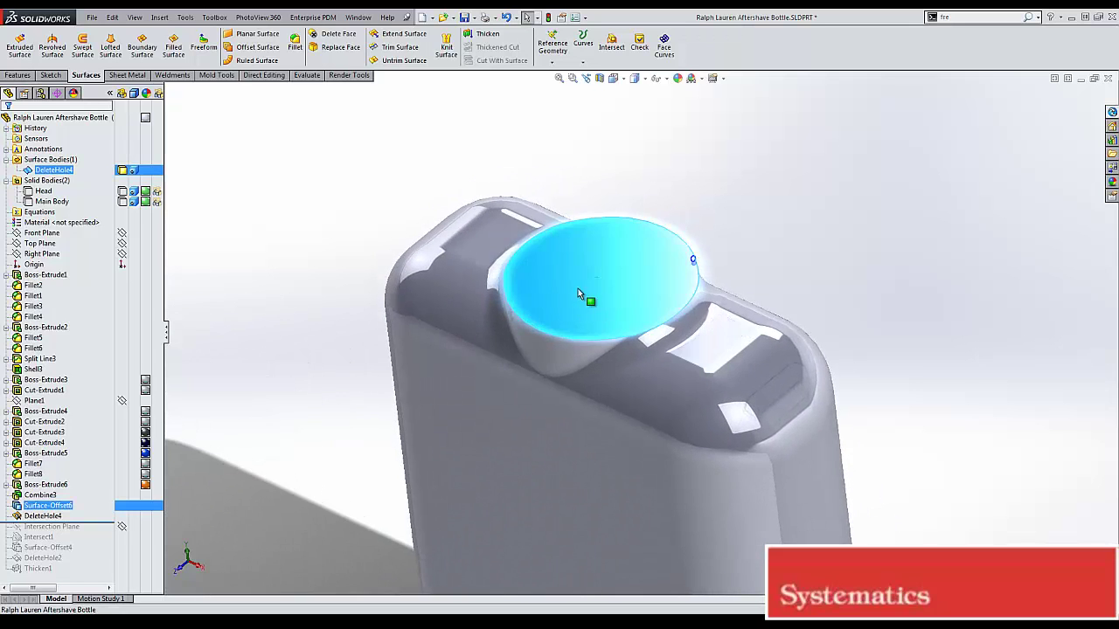
{"action": "scroll", "coordinate": [589, 297], "scroll_direction": "up", "scroll_amount": 3}
{"action": "middle_click_drag", "start_coordinate": [475, 250], "coordinate": [487, 214]}
{"action": "scroll", "coordinate": [658, 378], "scroll_direction": "down", "scroll_amount": 2}
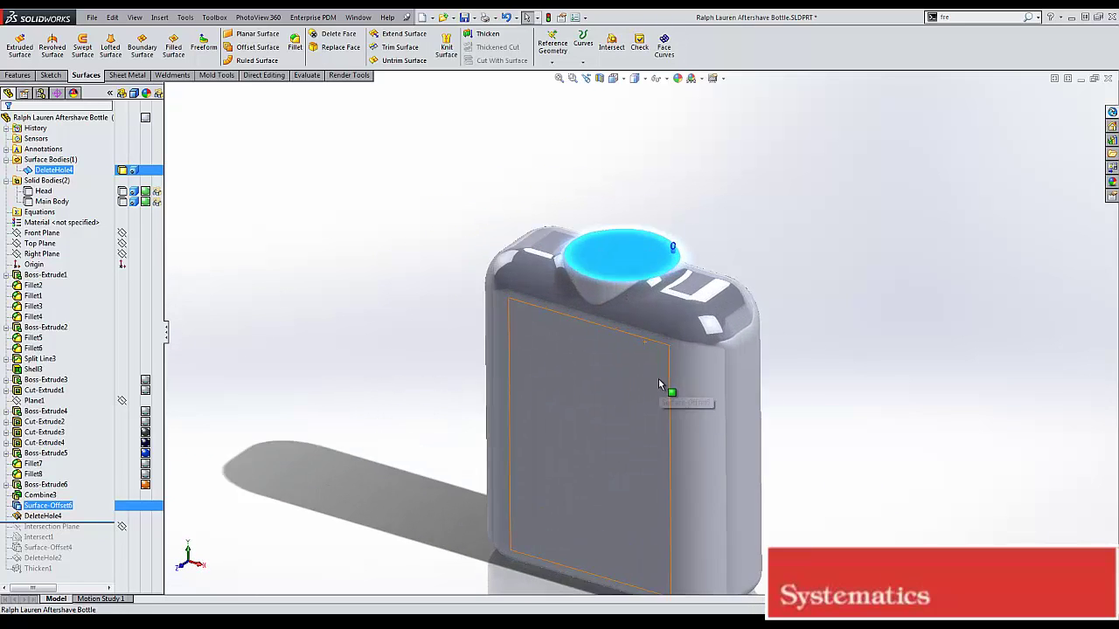
{"action": "left_click", "coordinate": [699, 251]}
{"action": "left_click", "coordinate": [621, 252]}
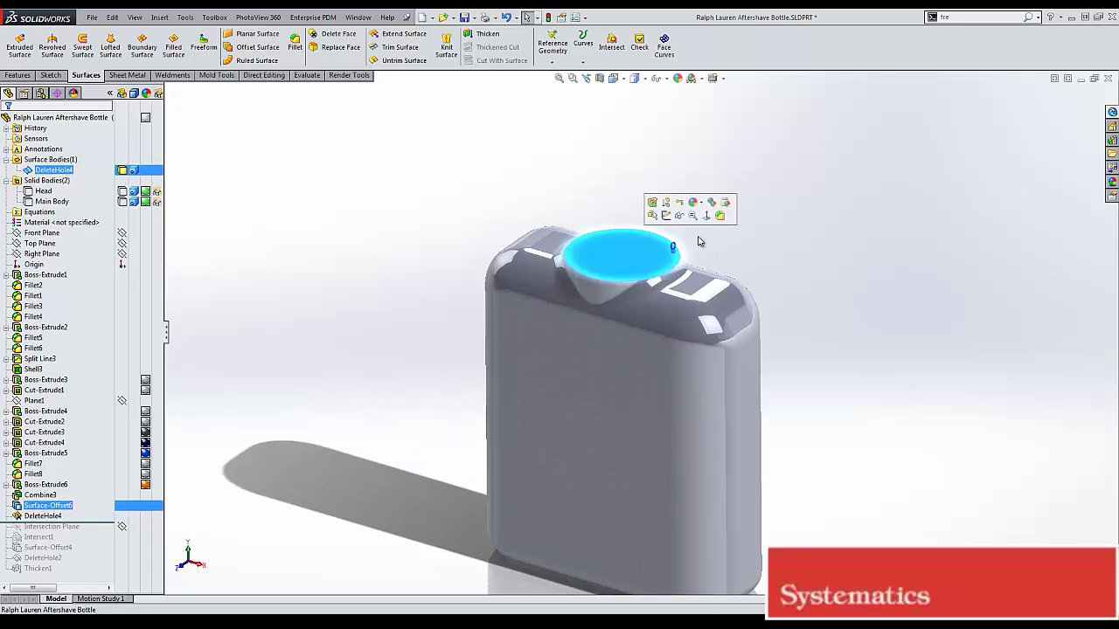
{"action": "middle_click_drag", "start_coordinate": [795, 254], "coordinate": [788, 264]}
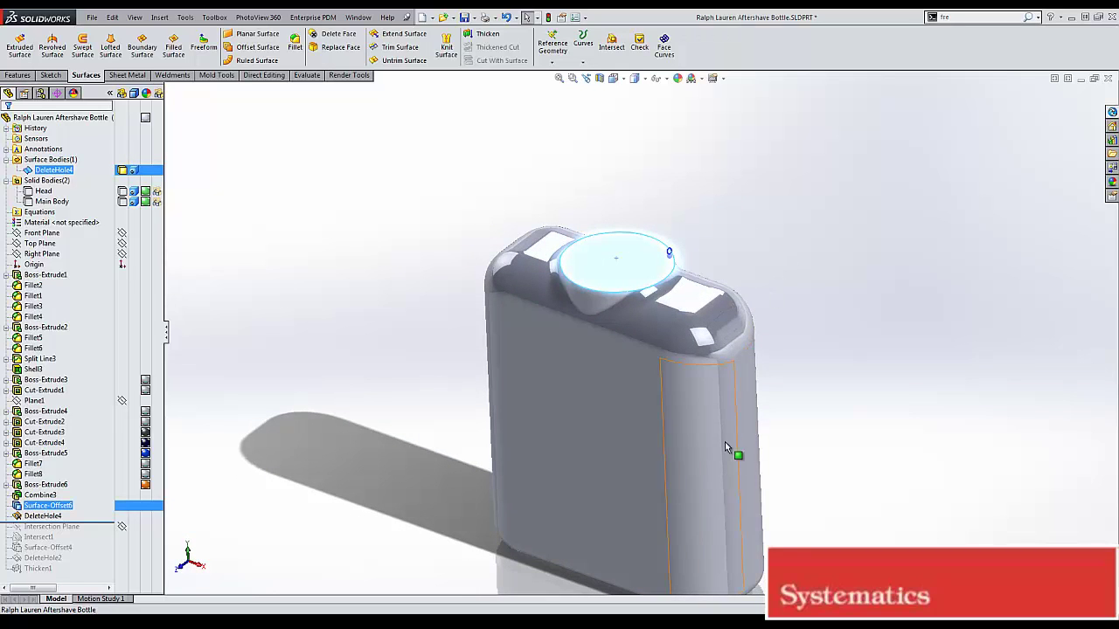
{"action": "middle_click_drag", "start_coordinate": [798, 328], "coordinate": [810, 324]}
{"action": "middle_click_drag", "start_coordinate": [826, 425], "coordinate": [809, 409]}
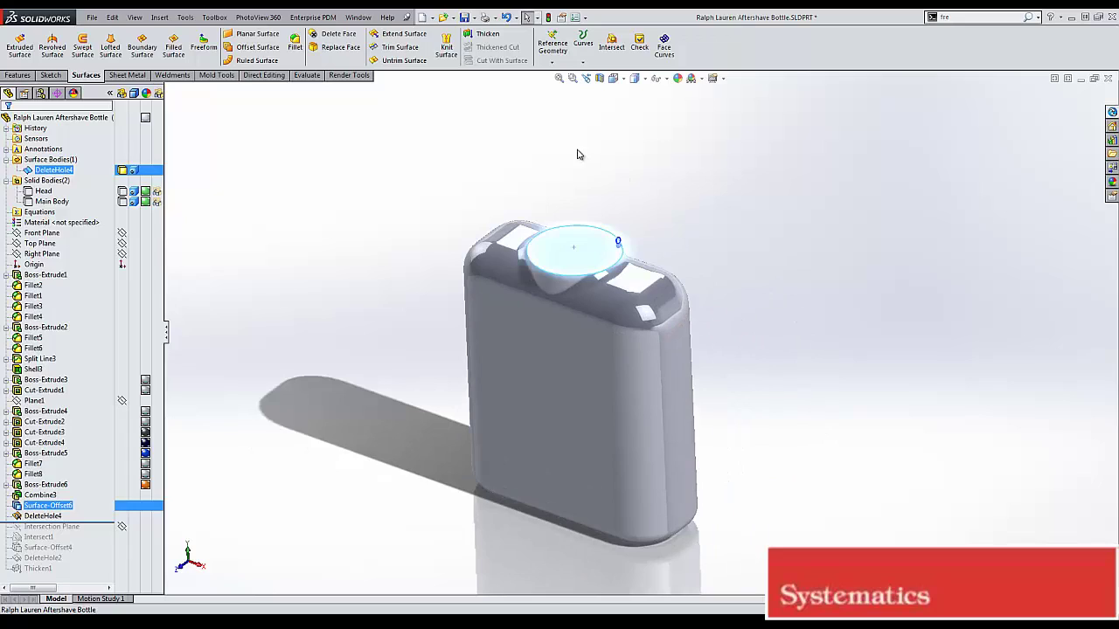
{"action": "left_click", "coordinate": [613, 187]}
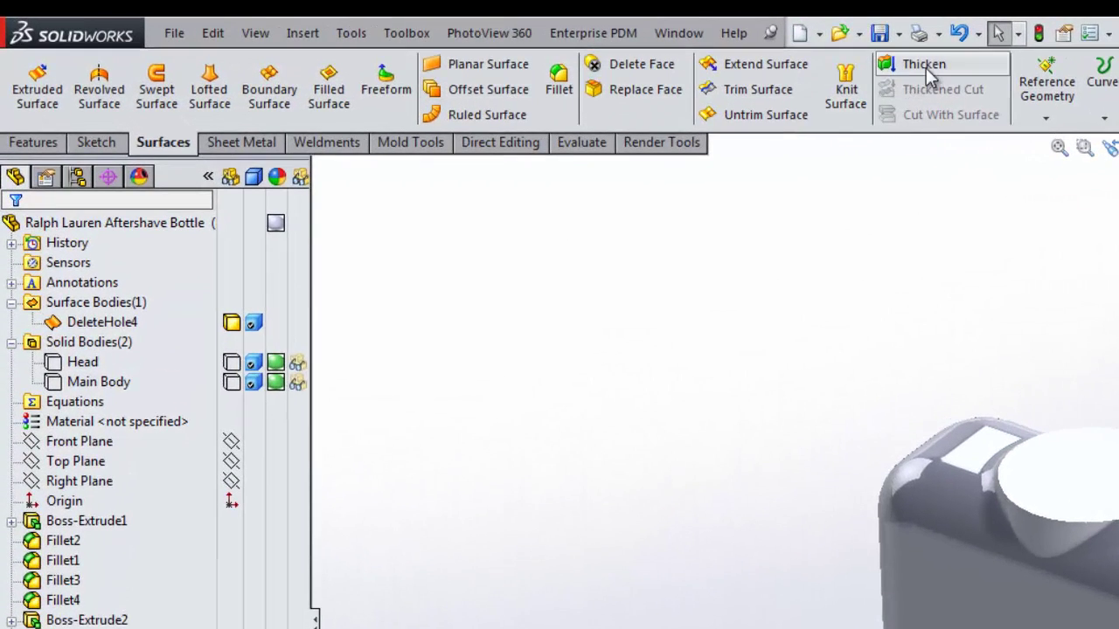
Thicken DeleteHole4 into the solid Thicken3, filling its enclosed volume.
{"action": "left_click", "coordinate": [926, 67]}
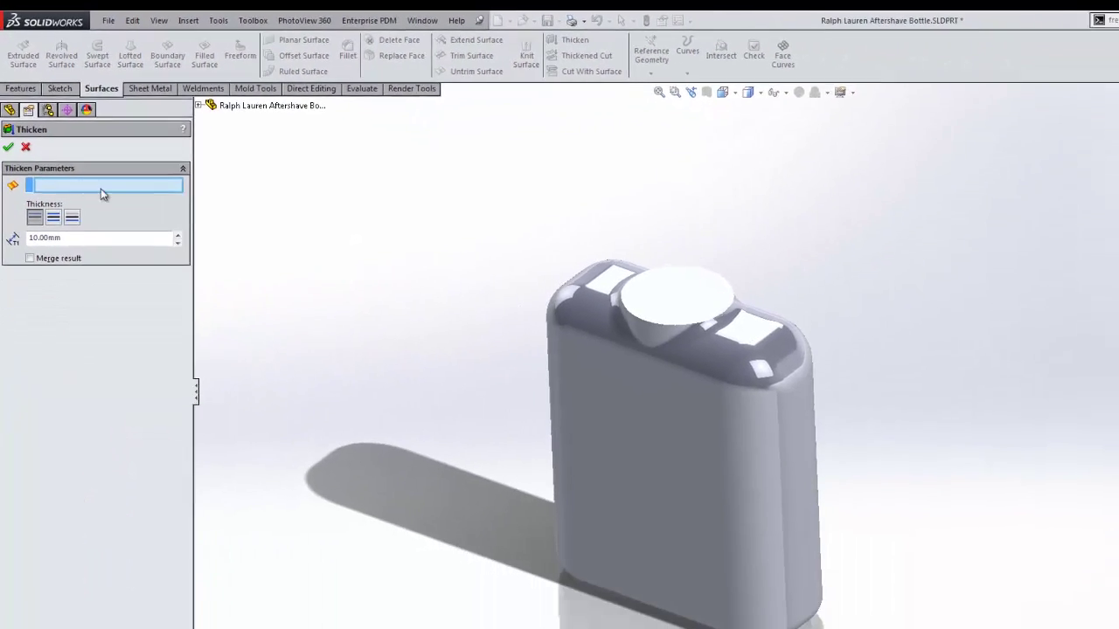
{"action": "left_click", "coordinate": [552, 379]}
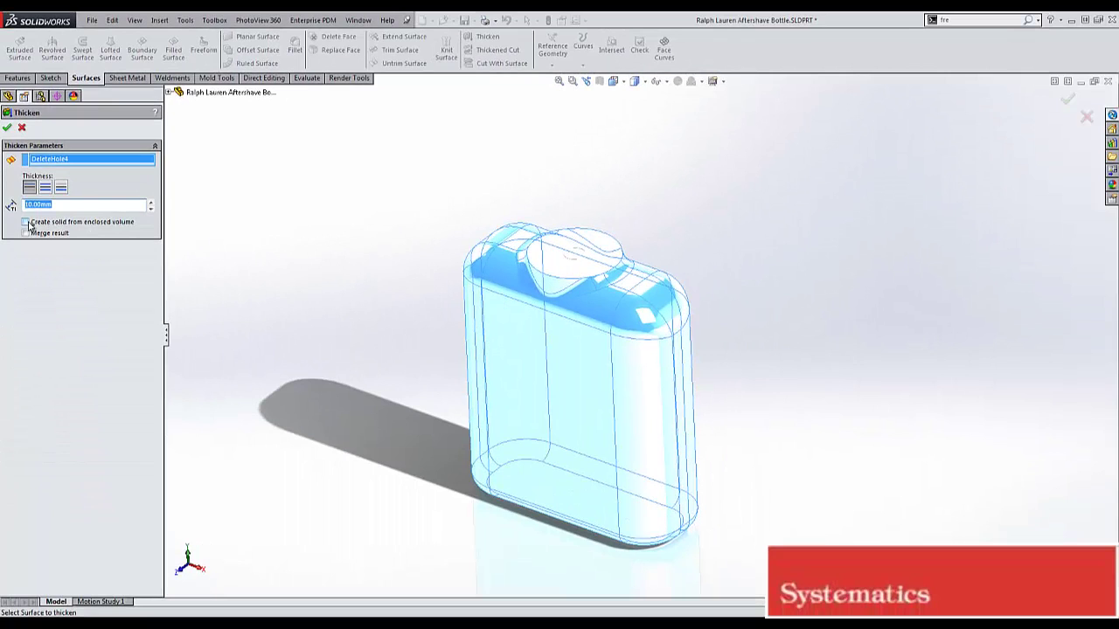
{"action": "left_click", "coordinate": [27, 223]}
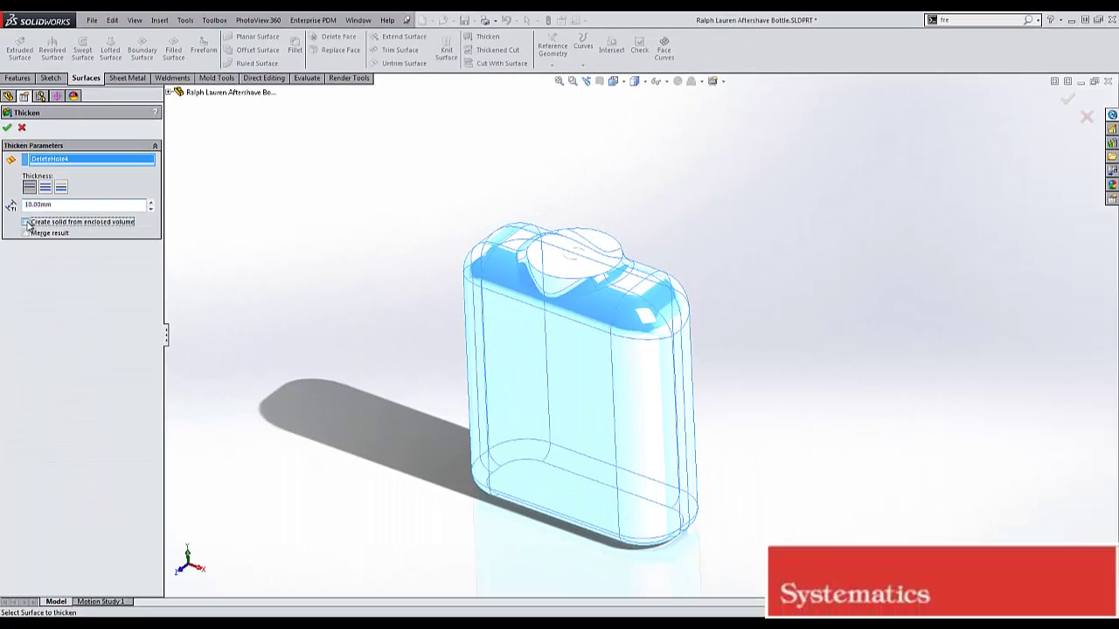
{"action": "left_click", "coordinate": [7, 129]}
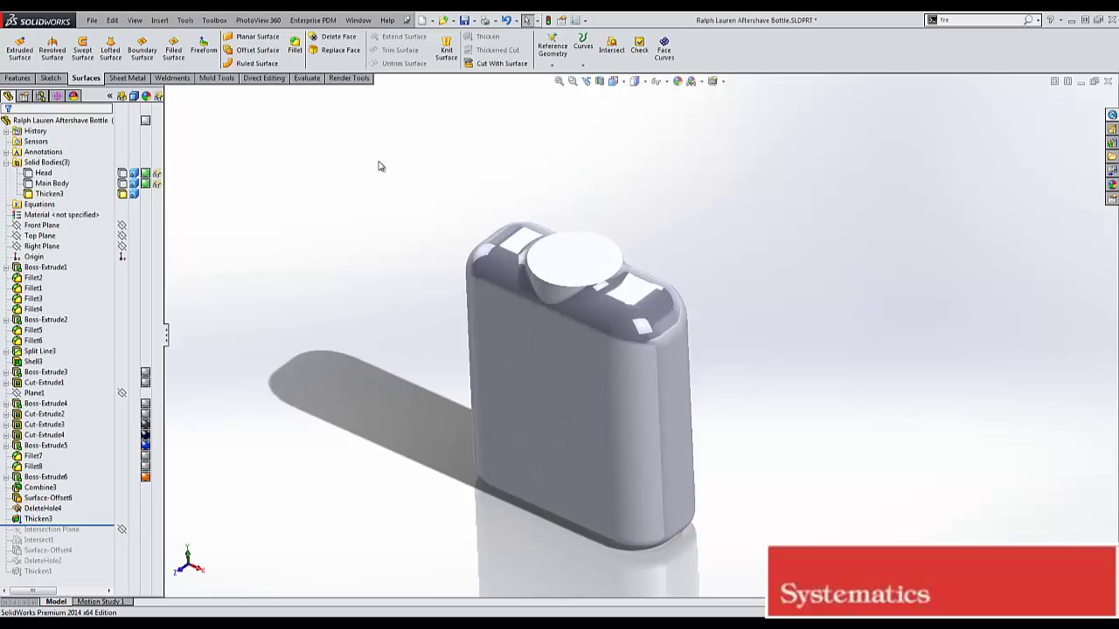
{"action": "left_click", "coordinate": [306, 77]}
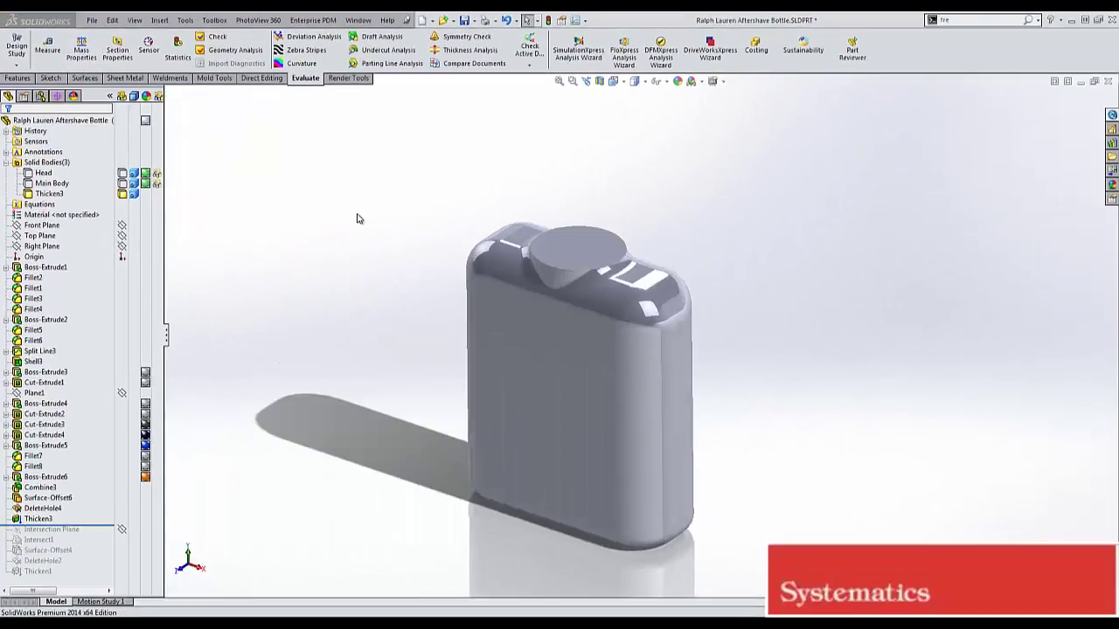
Read the Thicken3 body's volume in Mass Properties as 136605.20 cubic millimeters, then close it.
{"action": "left_click", "coordinate": [81, 50]}
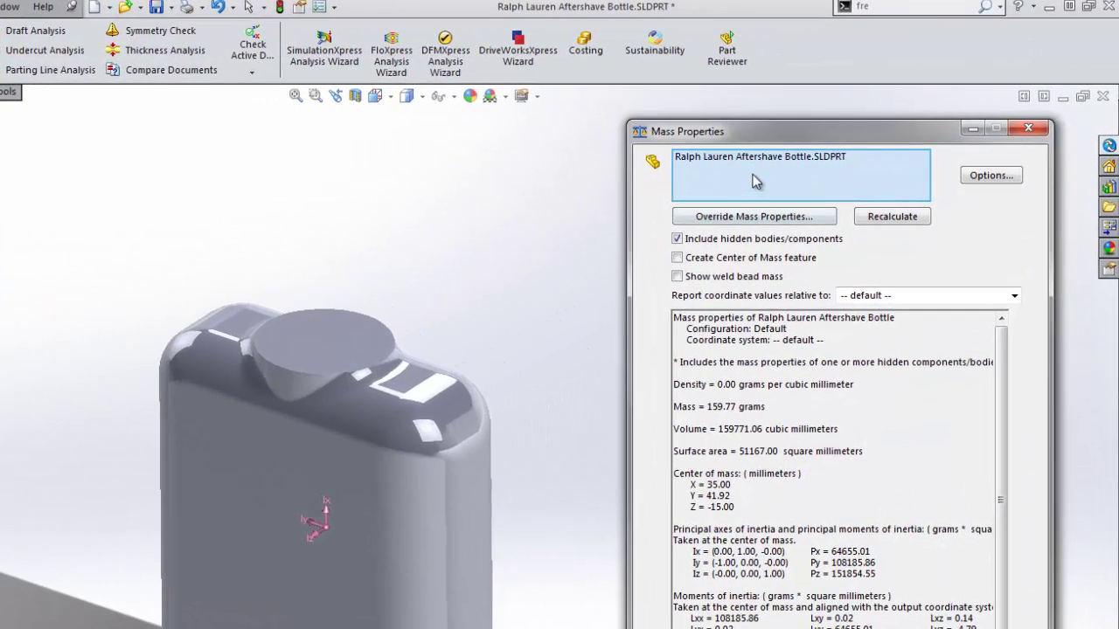
{"action": "left_click", "coordinate": [345, 487]}
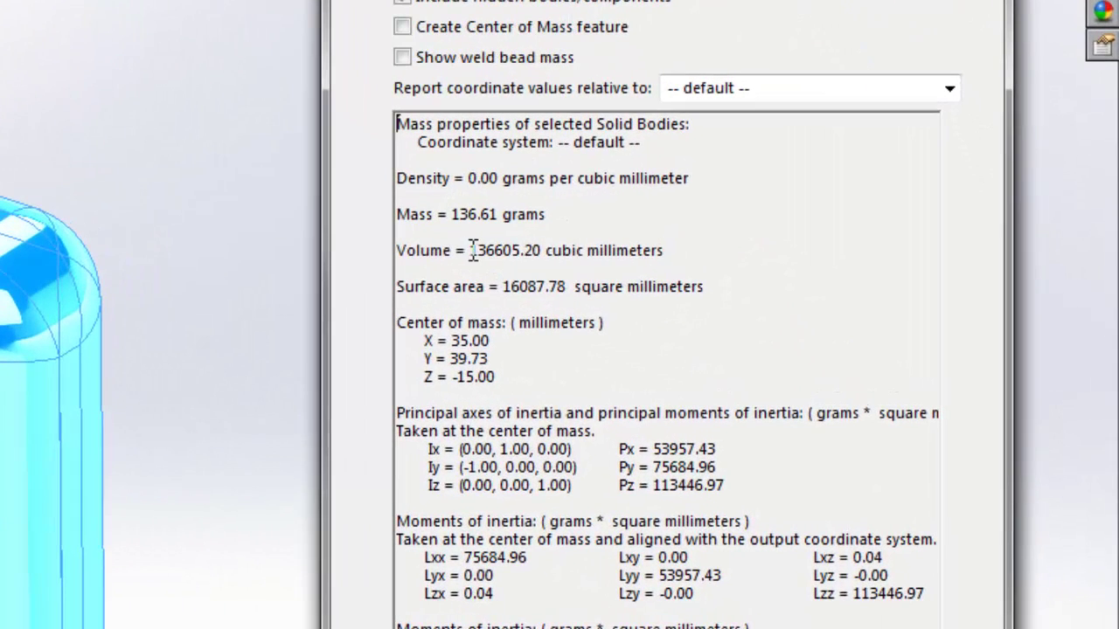
{"action": "left_click_drag", "start_coordinate": [472, 251], "coordinate": [700, 250]}
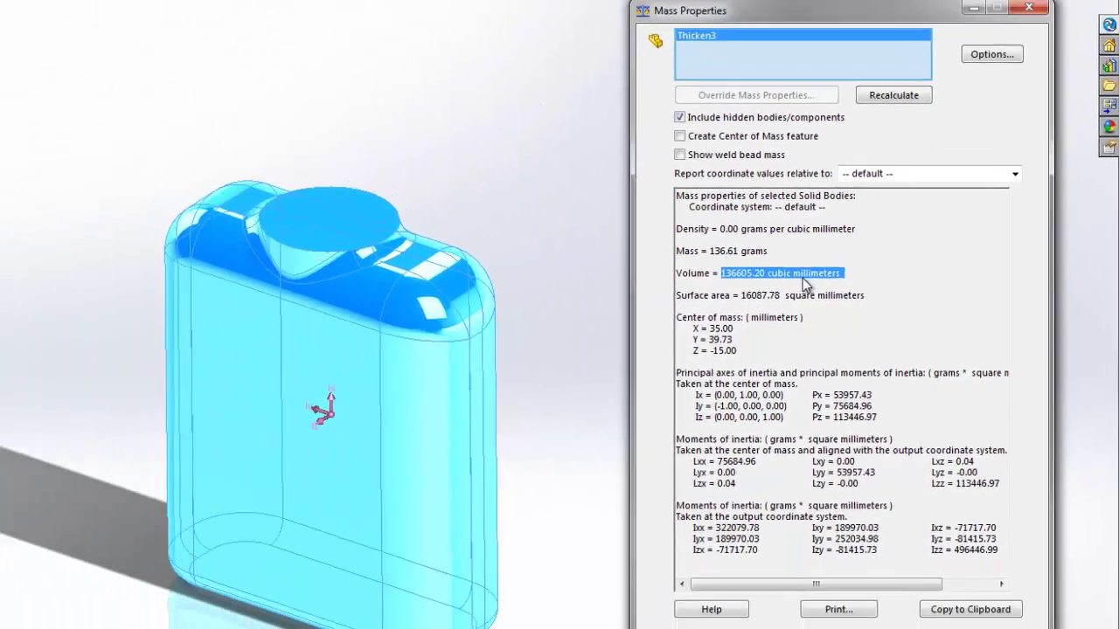
{"action": "key", "text": "Escape"}
{"action": "left_click", "coordinate": [511, 179]}
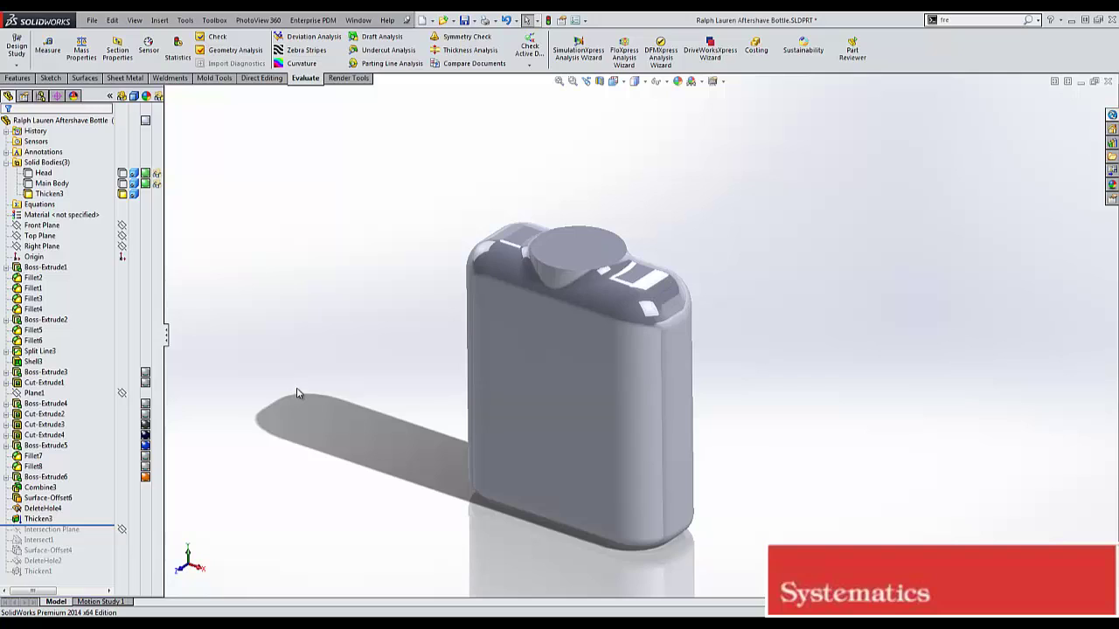
{"action": "left_click", "coordinate": [35, 516]}
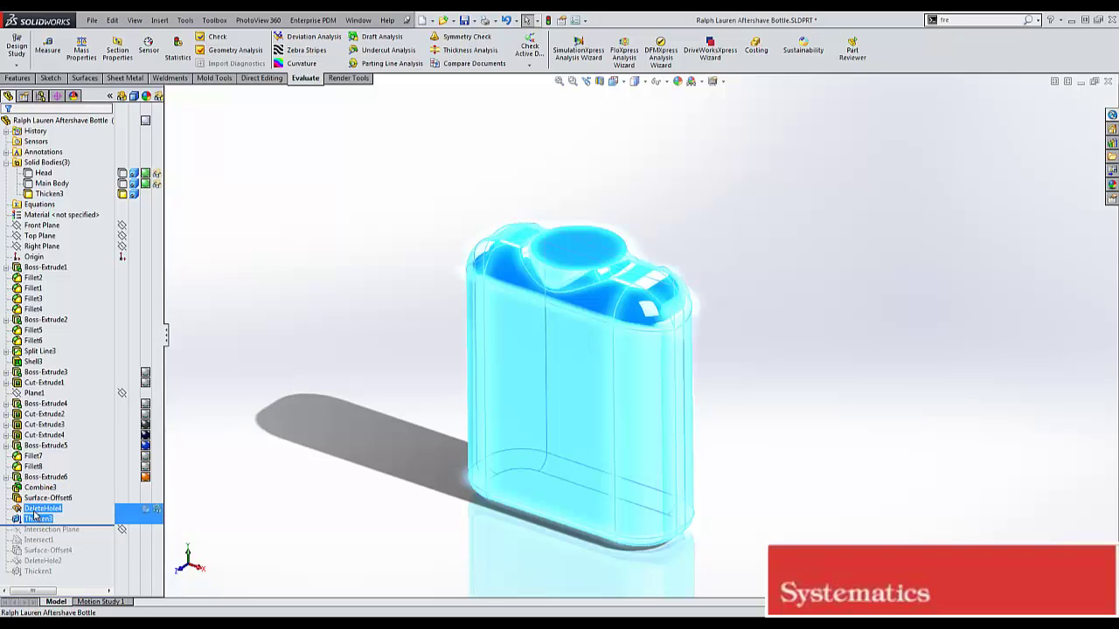
{"action": "left_click", "coordinate": [37, 500], "text": "shift"}
{"action": "right_click", "coordinate": [36, 501]}
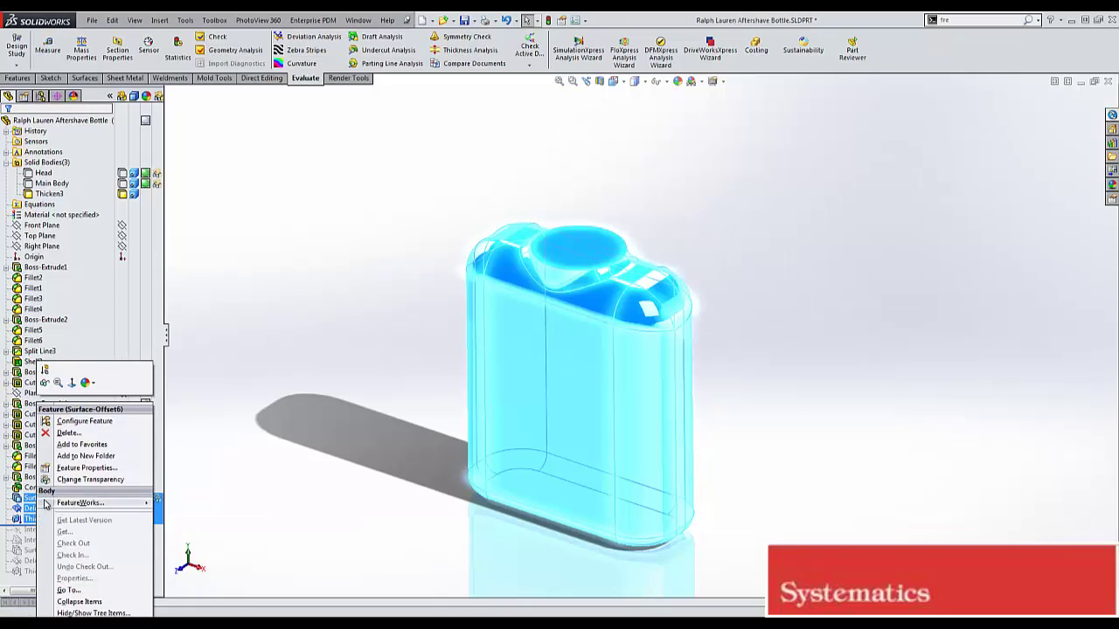
{"action": "left_click", "coordinate": [45, 435]}
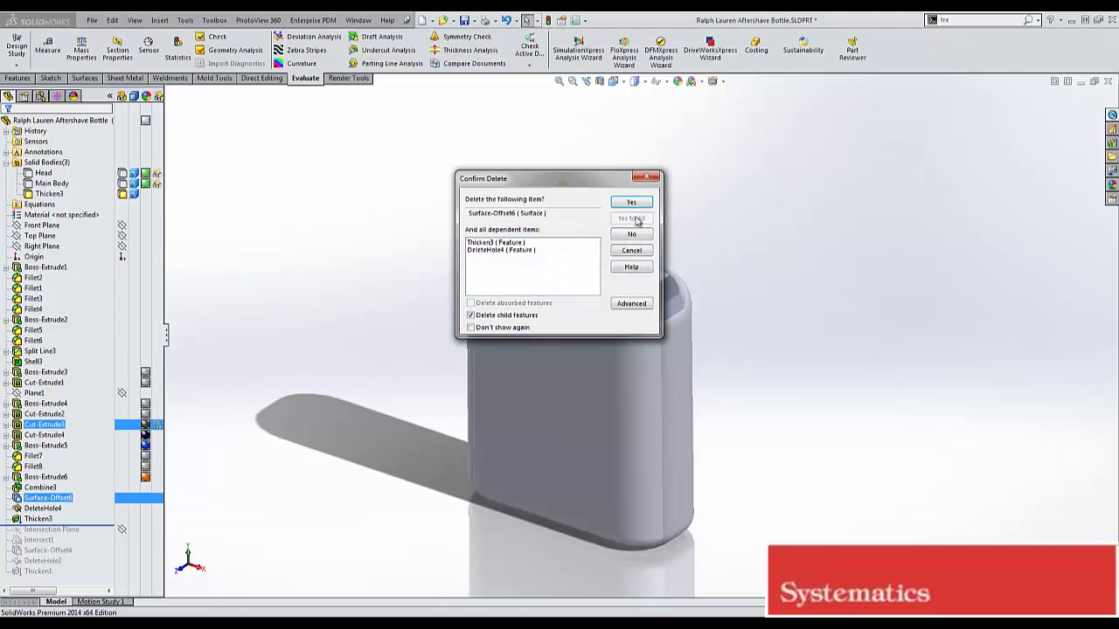
{"action": "left_click", "coordinate": [631, 201]}
{"action": "left_click", "coordinate": [129, 187]}
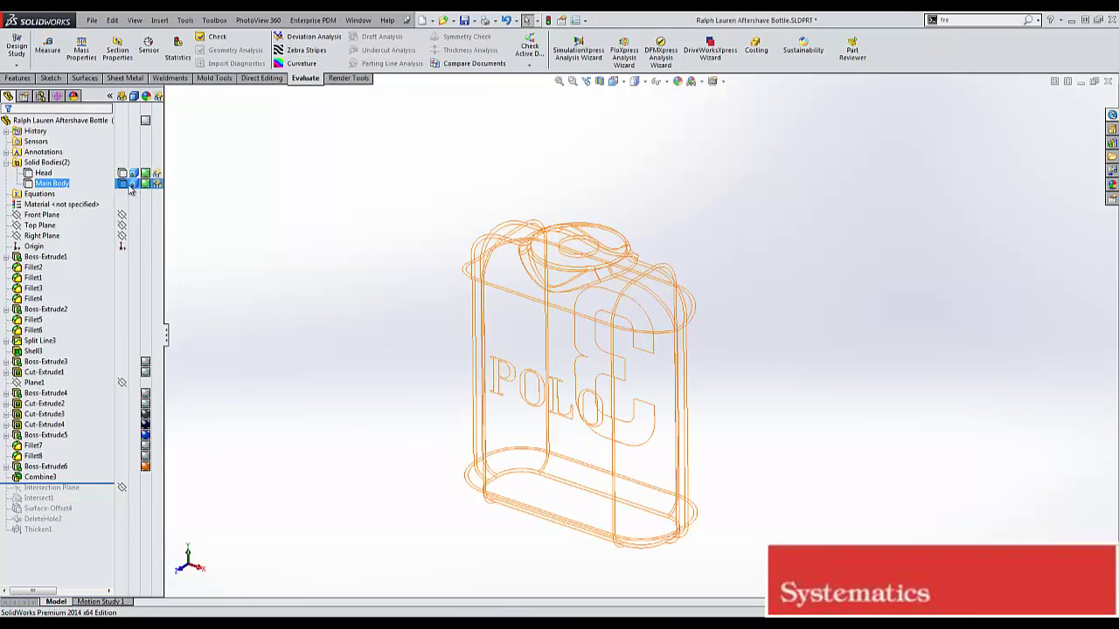
{"action": "left_click", "coordinate": [123, 184]}
{"action": "left_click", "coordinate": [367, 293]}
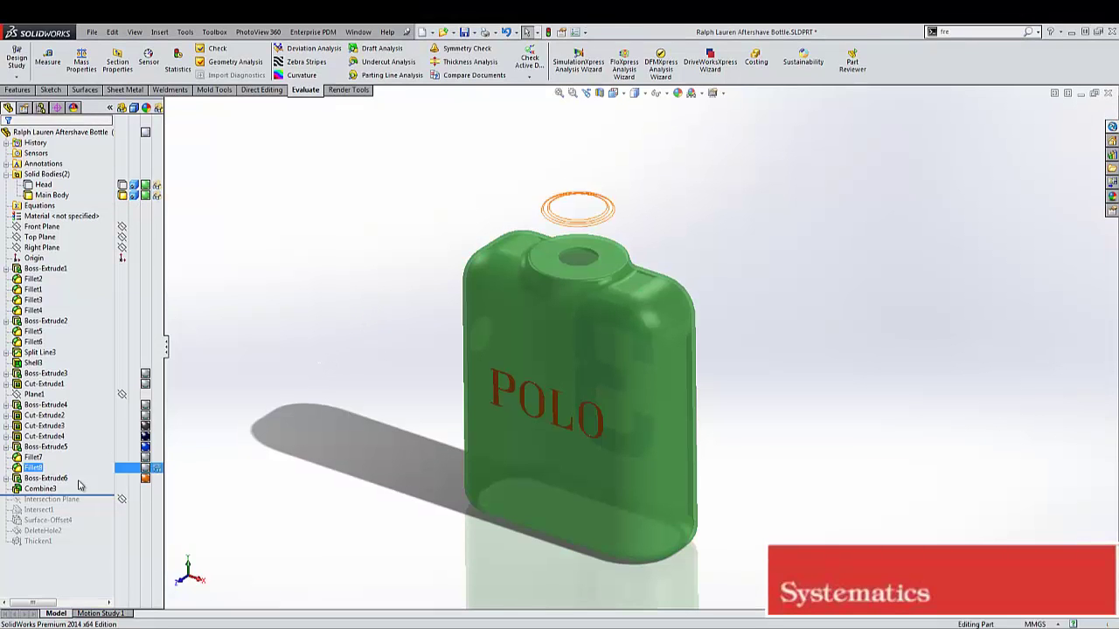
{"action": "left_click_drag", "start_coordinate": [91, 495], "coordinate": [66, 507]}
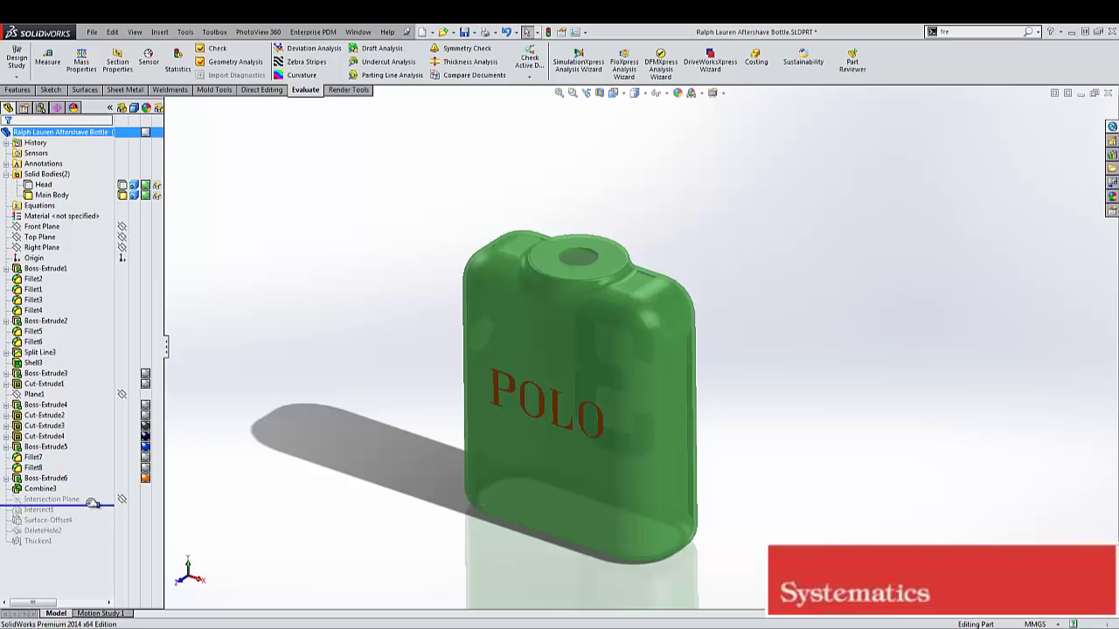
{"action": "left_click", "coordinate": [66, 504]}
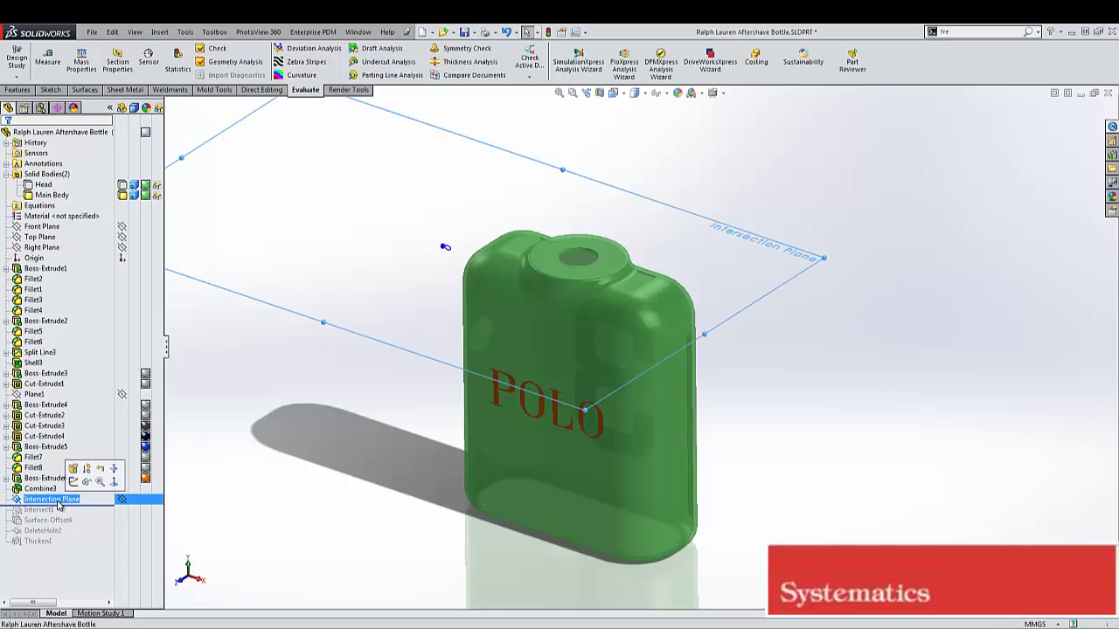
{"action": "left_click", "coordinate": [453, 325]}
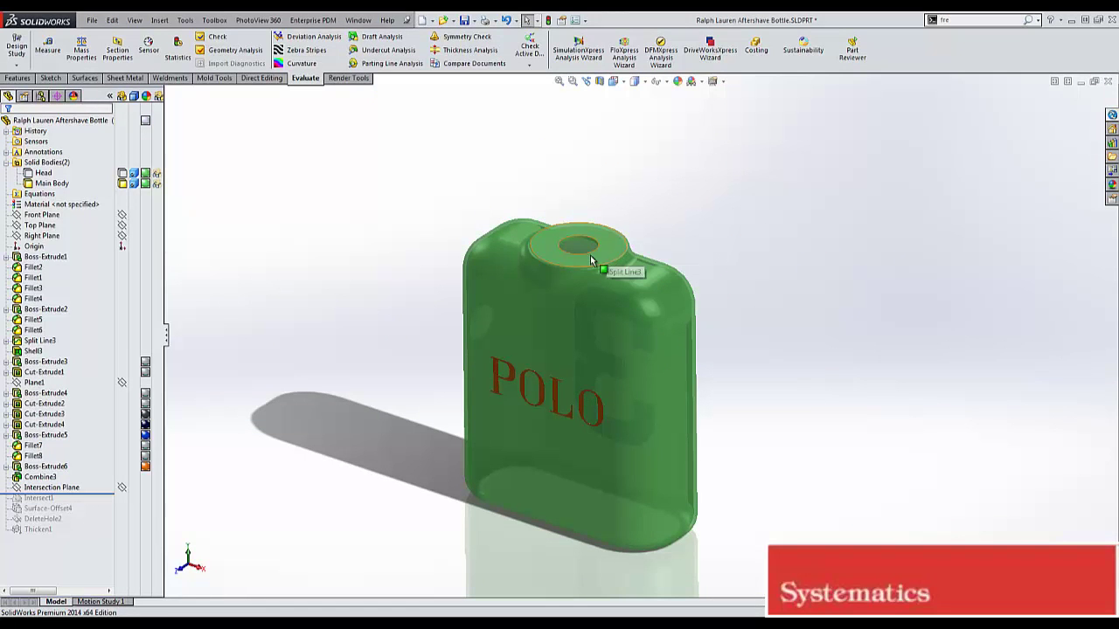
{"action": "left_click", "coordinate": [610, 244]}
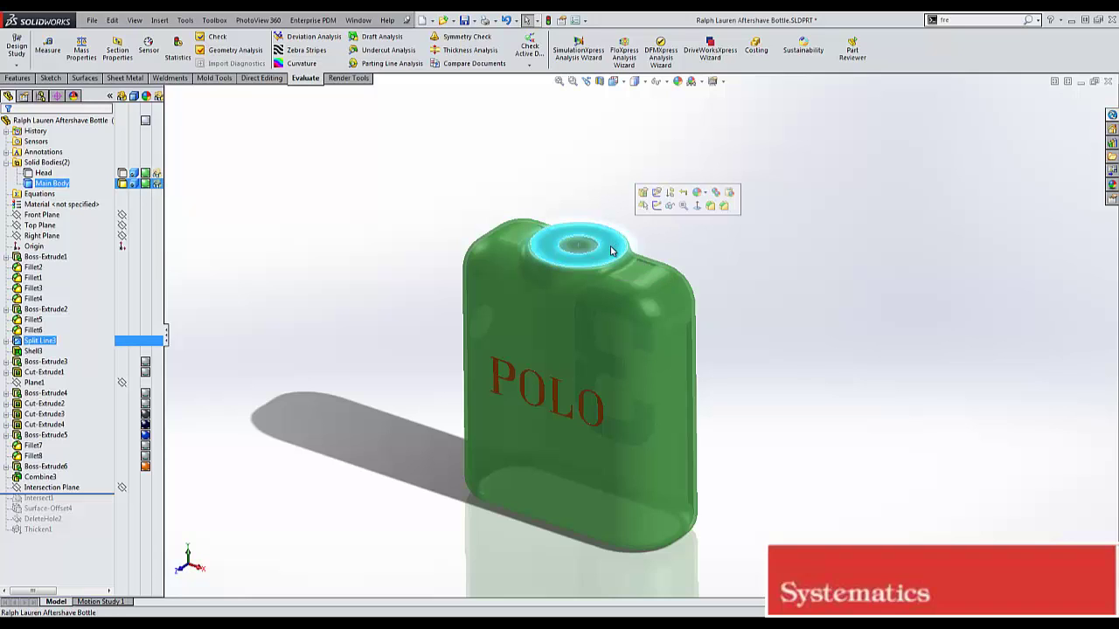
{"action": "left_click", "coordinate": [453, 183]}
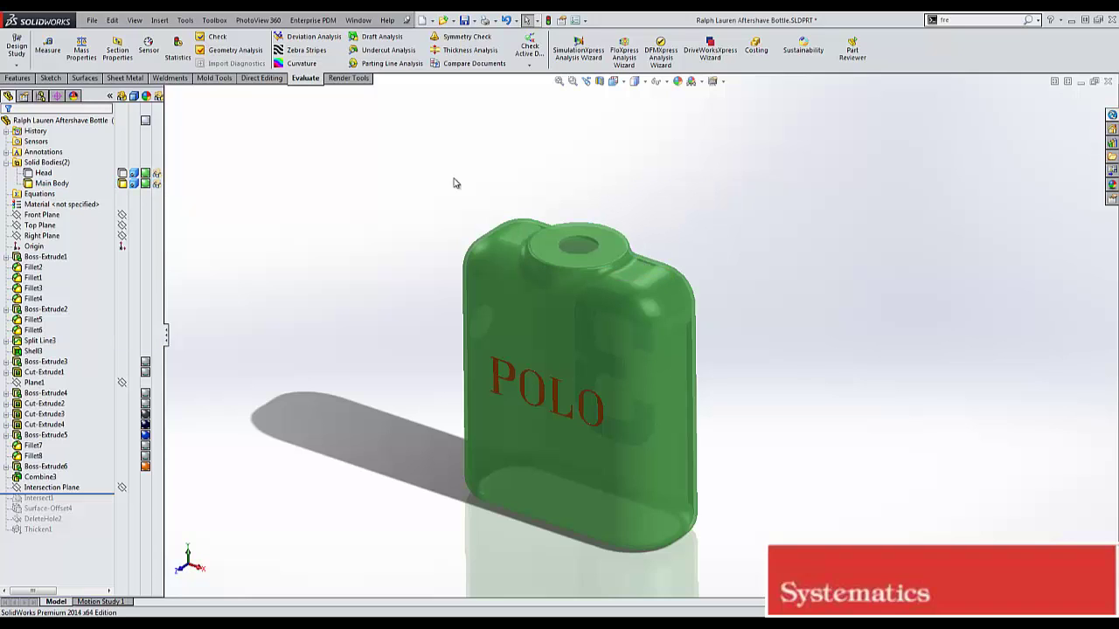
Start an Intersect feature and add the bottle's Main Body to its selections.
{"action": "left_click", "coordinate": [159, 21]}
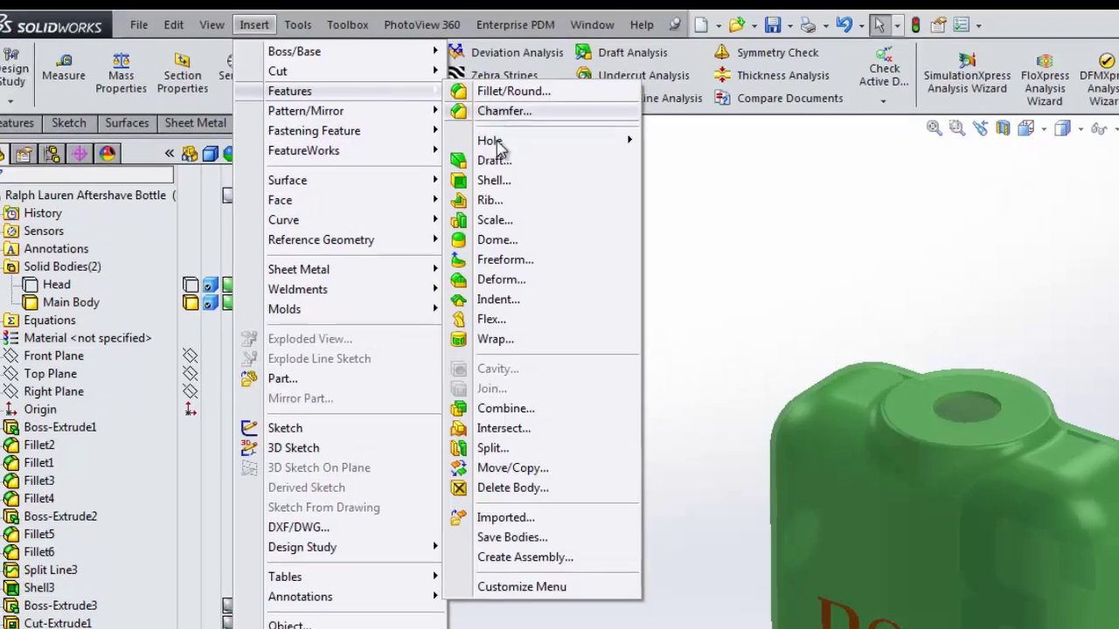
{"action": "mouse_move", "coordinate": [611, 48]}
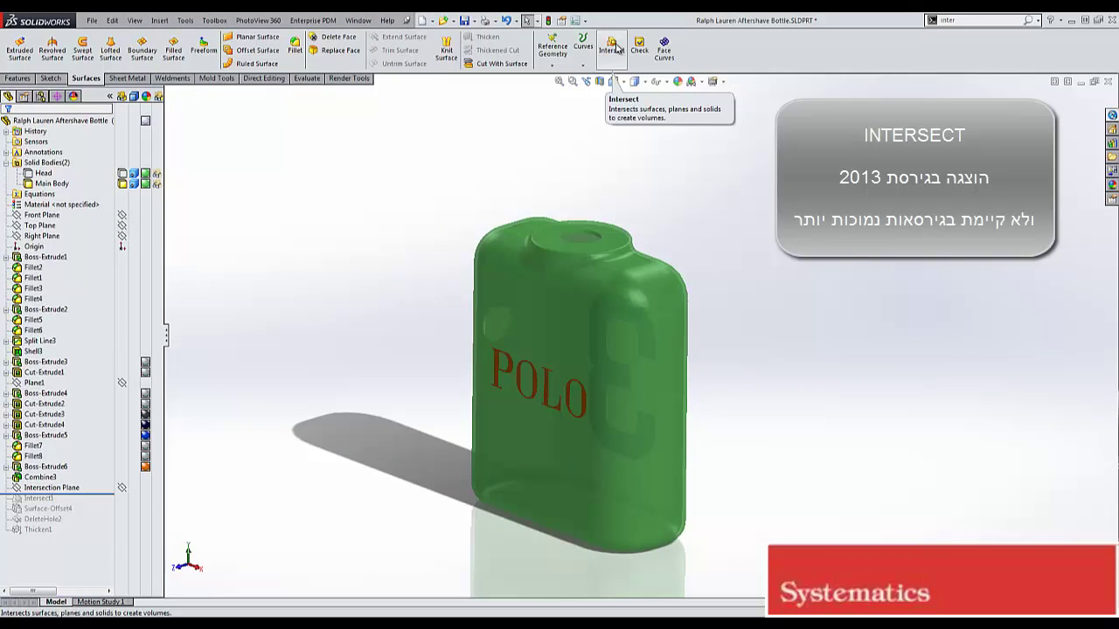
{"action": "left_click", "coordinate": [617, 47]}
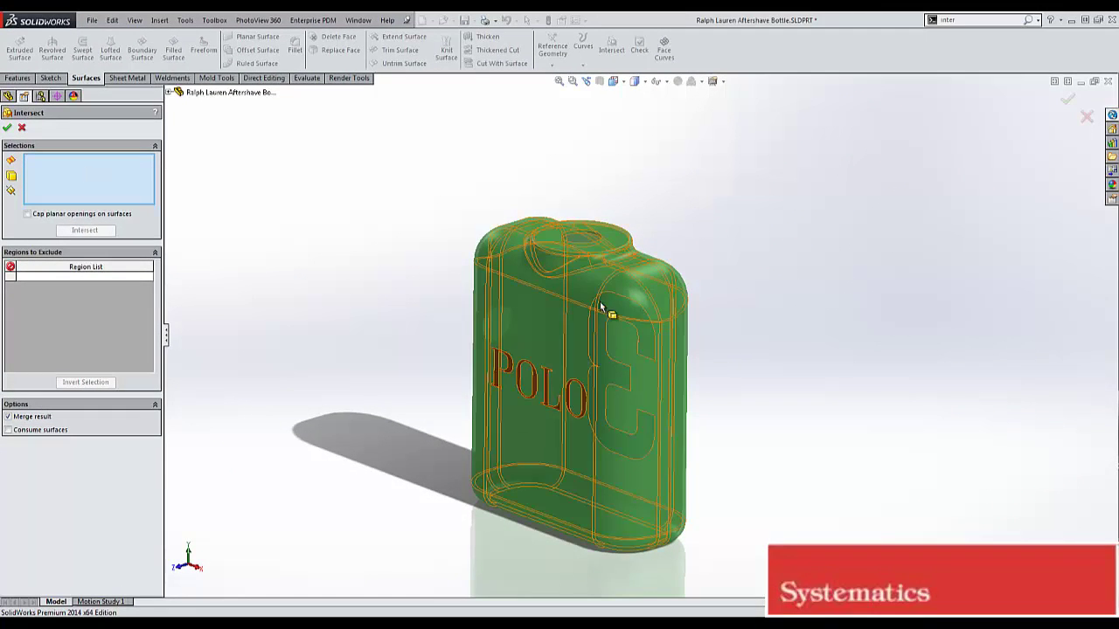
{"action": "left_click", "coordinate": [559, 321]}
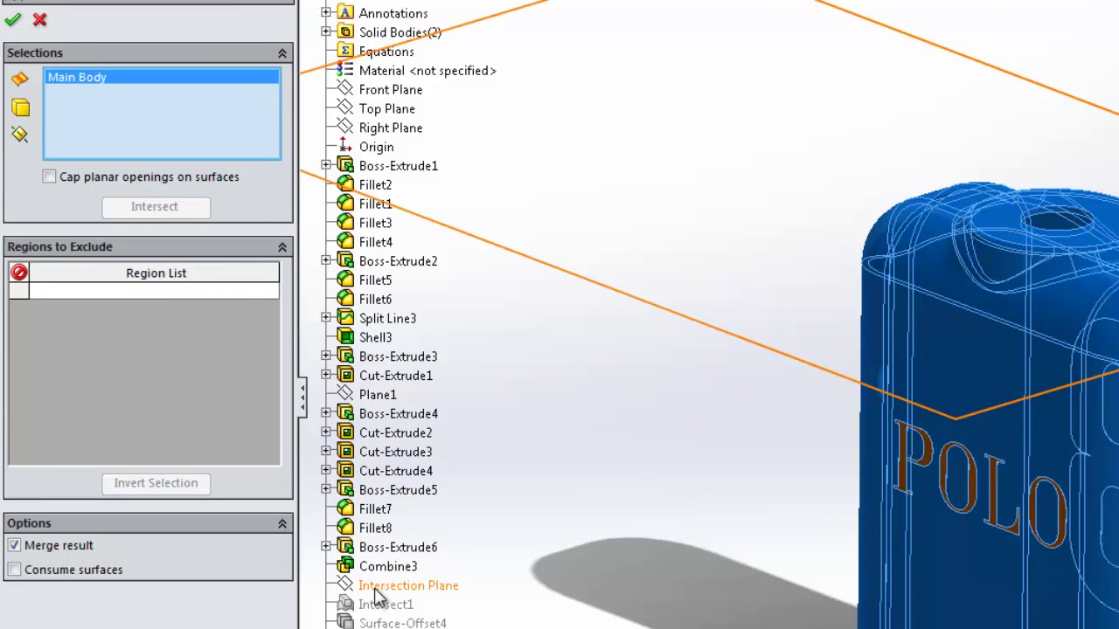
Intersect Main Body with the Intersection Plane, excluding Regions 1 and 3, creating Intersect3.
{"action": "left_click", "coordinate": [378, 587]}
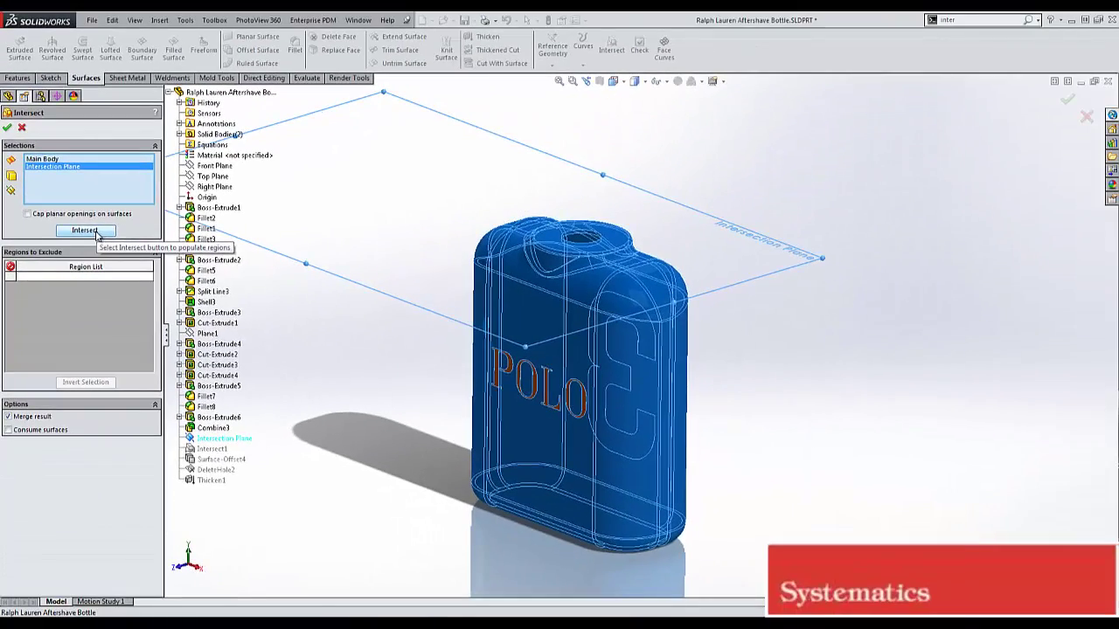
{"action": "left_click", "coordinate": [94, 230]}
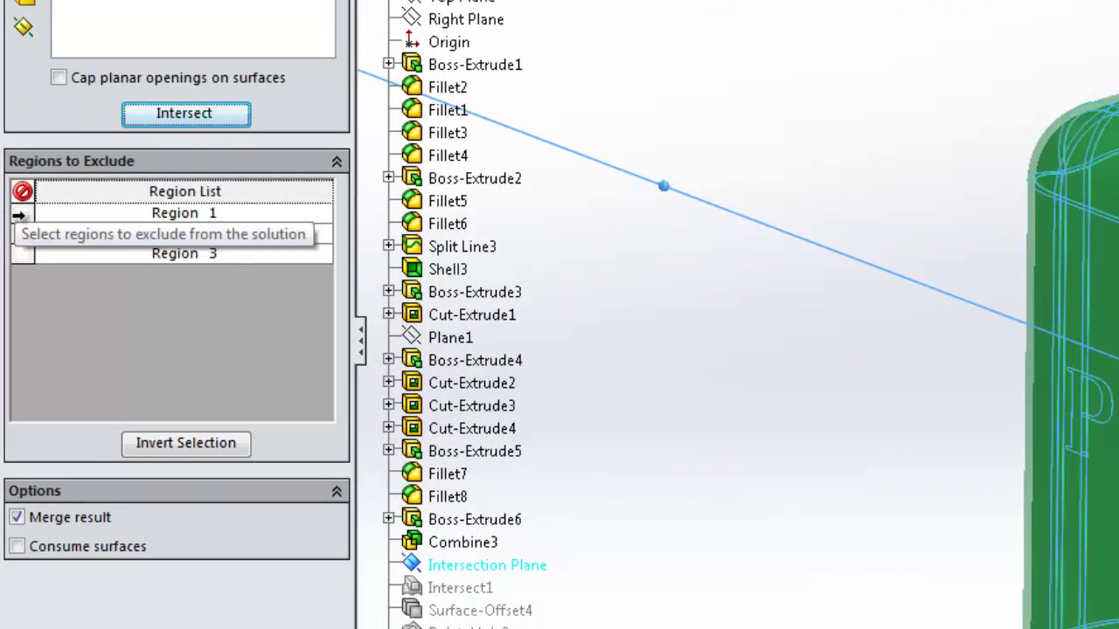
{"action": "left_click", "coordinate": [13, 272]}
{"action": "left_click", "coordinate": [21, 253]}
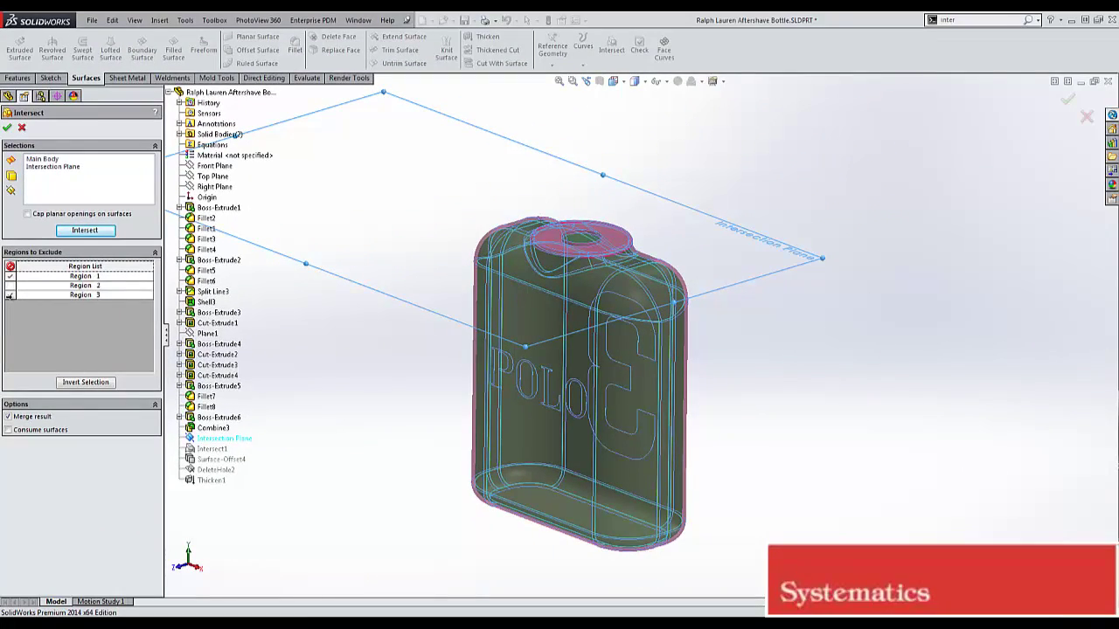
{"action": "left_click", "coordinate": [10, 295]}
{"action": "left_click", "coordinate": [6, 130]}
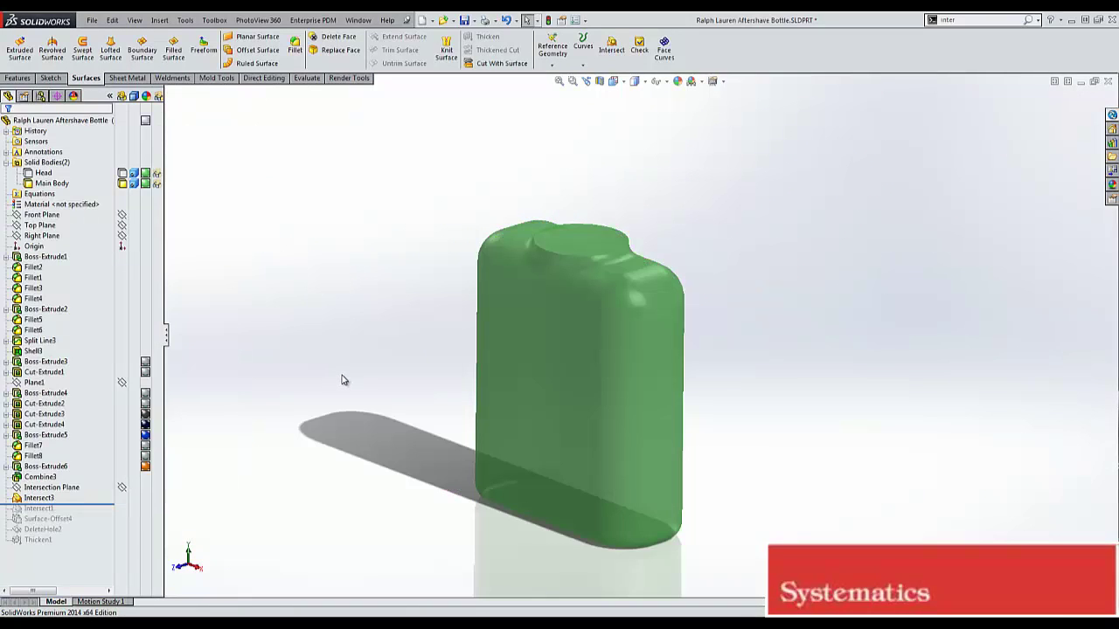
Measure the intersected Main Body with Mass Properties (Ctrl+M), confirming 136605.20 cubic millimeters.
{"action": "mouse_move", "coordinate": [372, 352]}
{"action": "middle_mouse_down"}
{"action": "mouse_move", "coordinate": [462, 305]}
{"action": "mouse_move", "coordinate": [399, 324]}
{"action": "middle_mouse_up"}
{"action": "left_click", "coordinate": [51, 184]}
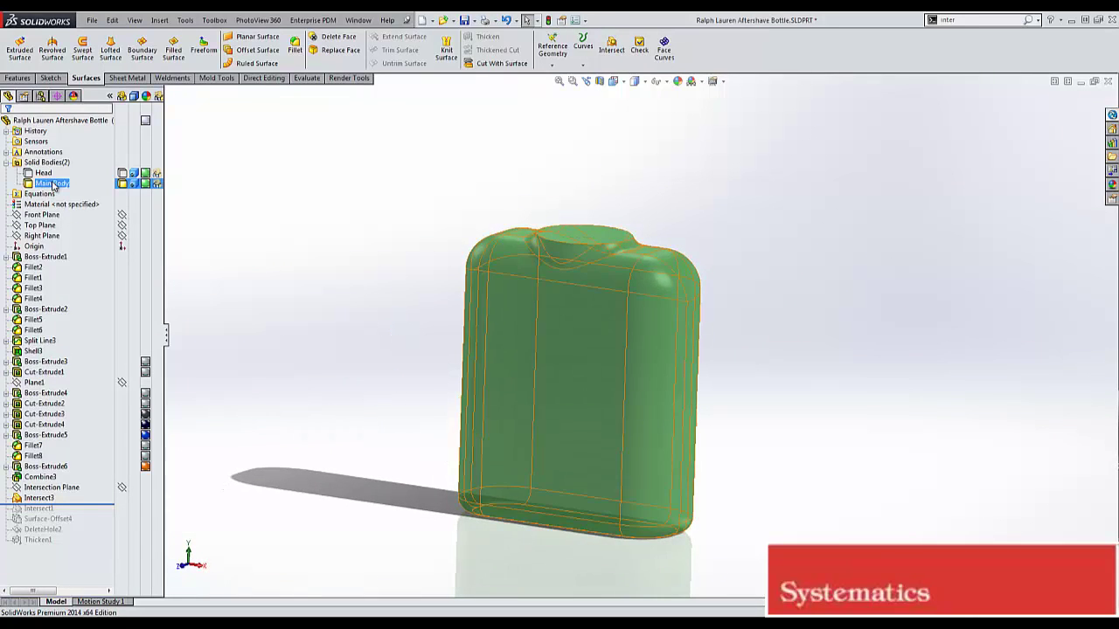
{"action": "left_click", "coordinate": [54, 185]}
{"action": "mouse_move", "coordinate": [414, 279]}
{"action": "middle_mouse_down"}
{"action": "mouse_move", "coordinate": [347, 347]}
{"action": "mouse_move", "coordinate": [413, 264]}
{"action": "middle_mouse_up"}
{"action": "left_click", "coordinate": [413, 264]}
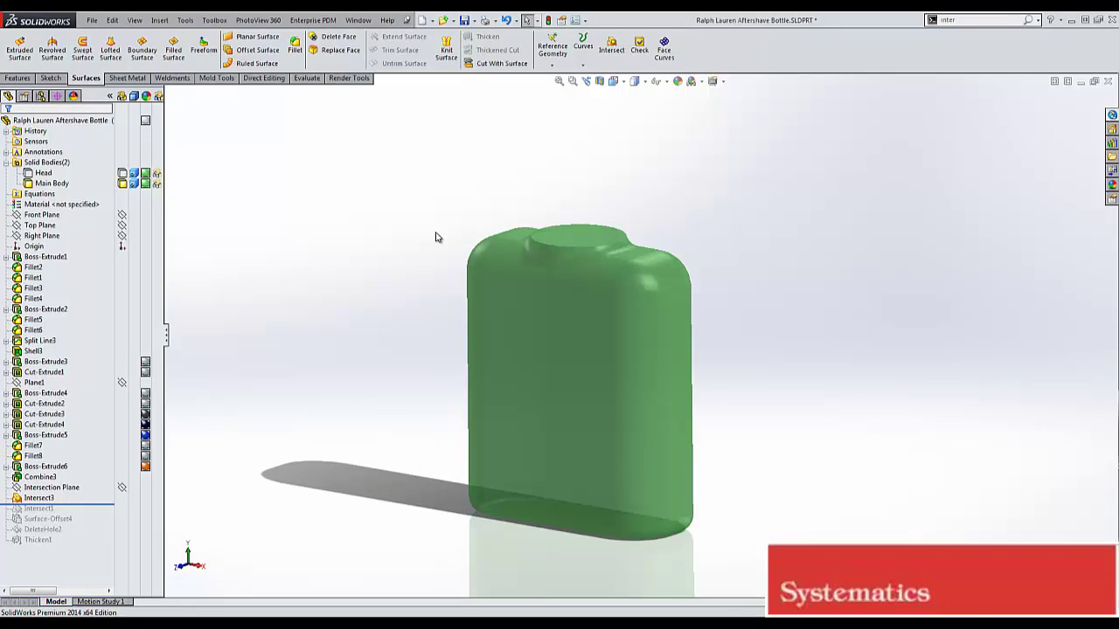
{"action": "key", "text": "ctrl+m"}
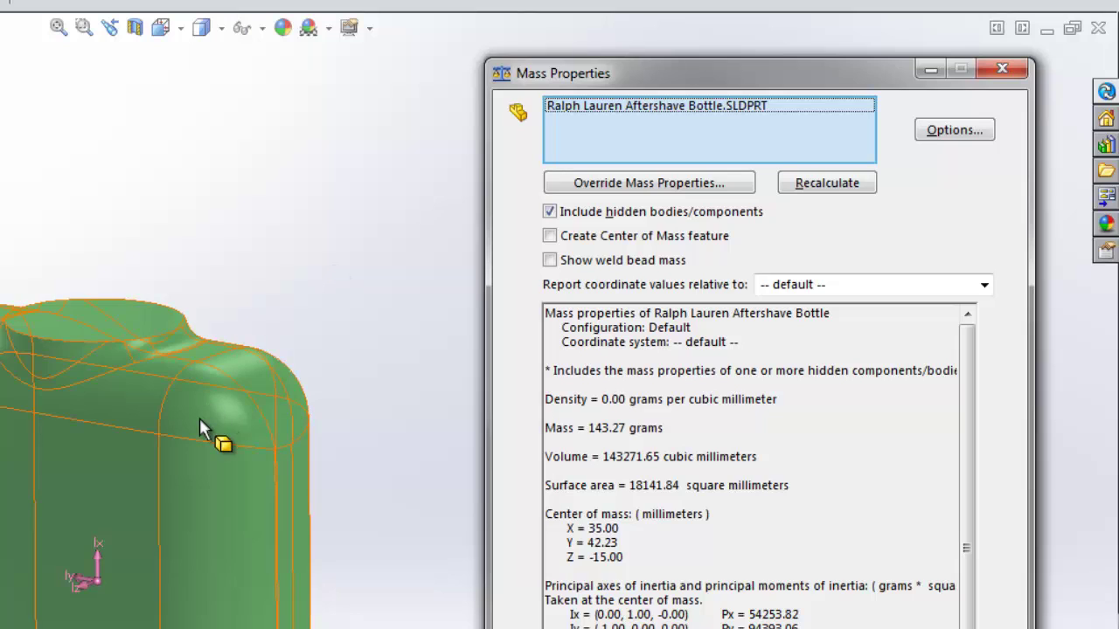
{"action": "left_click", "coordinate": [199, 418]}
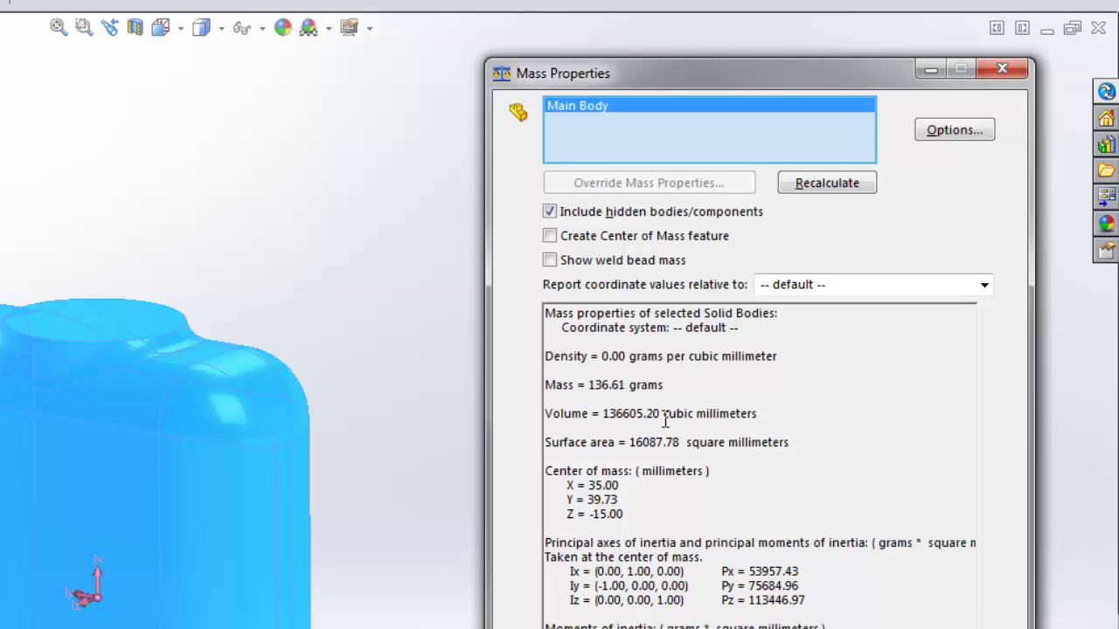
{"action": "left_click_drag", "start_coordinate": [601, 413], "coordinate": [793, 412]}
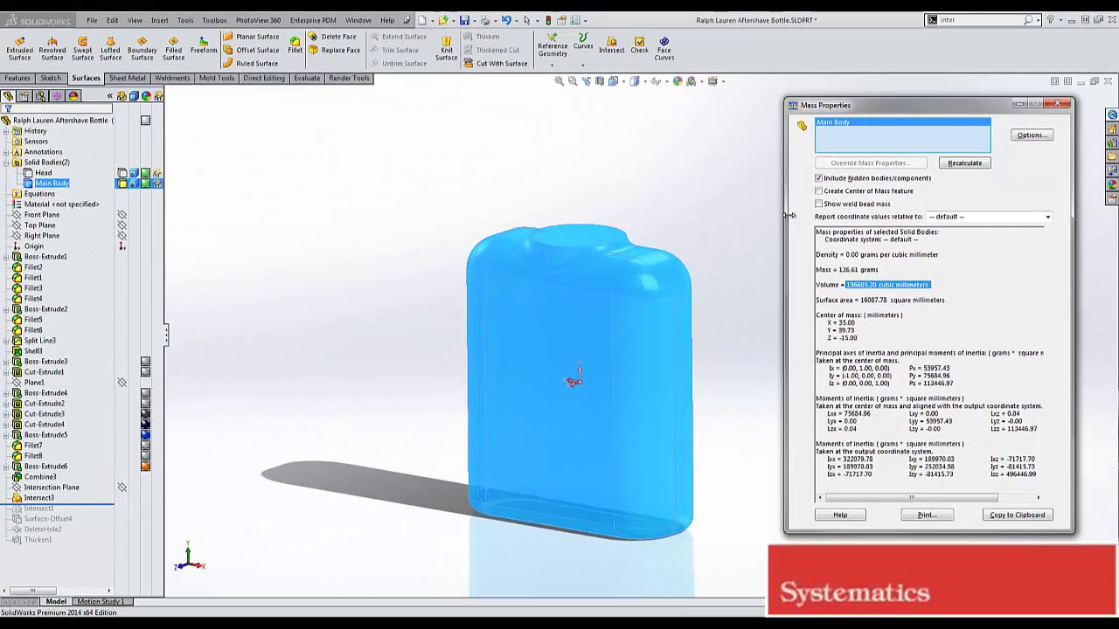
{"action": "left_click", "coordinate": [1058, 103]}
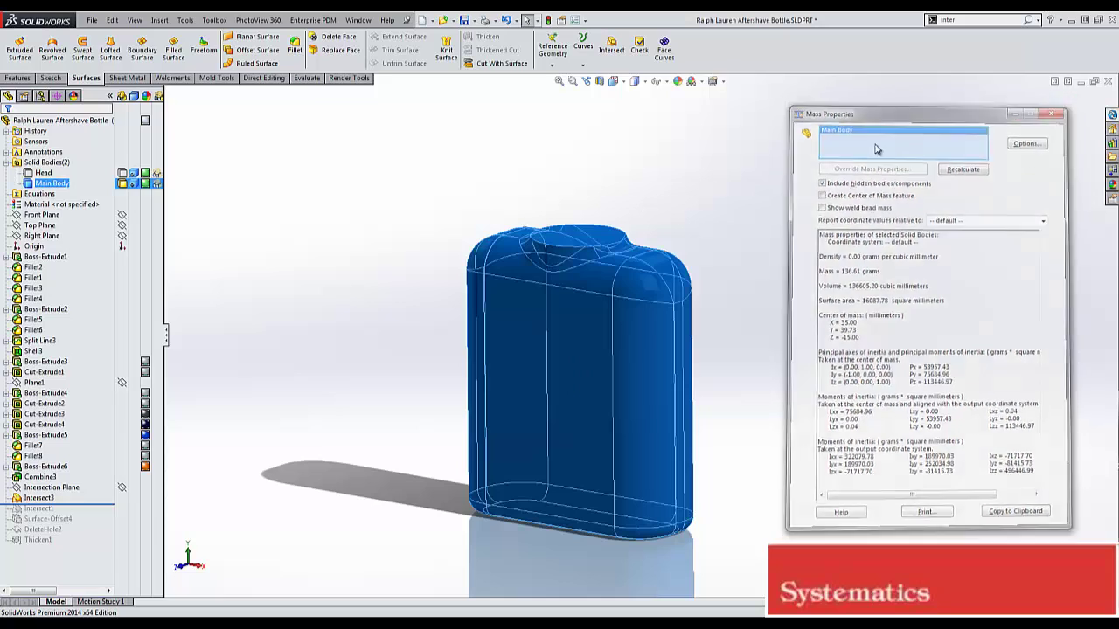
{"action": "middle_click_drag", "start_coordinate": [422, 201], "coordinate": [445, 190]}
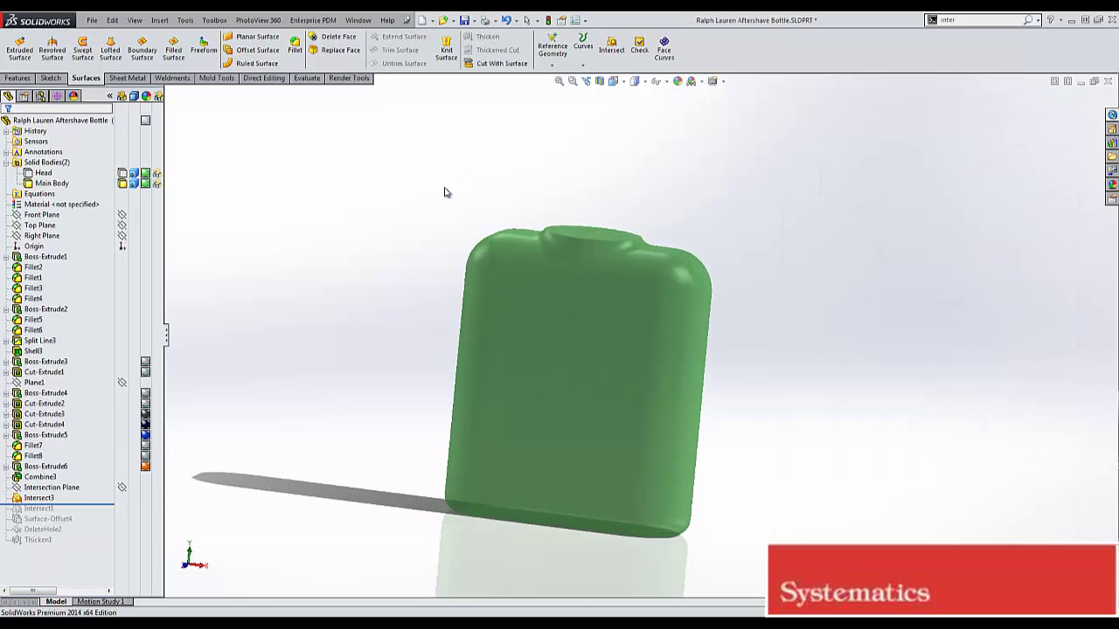
Show the Head body again and orbit to view the capped bottle upright.
{"action": "left_click", "coordinate": [46, 173]}
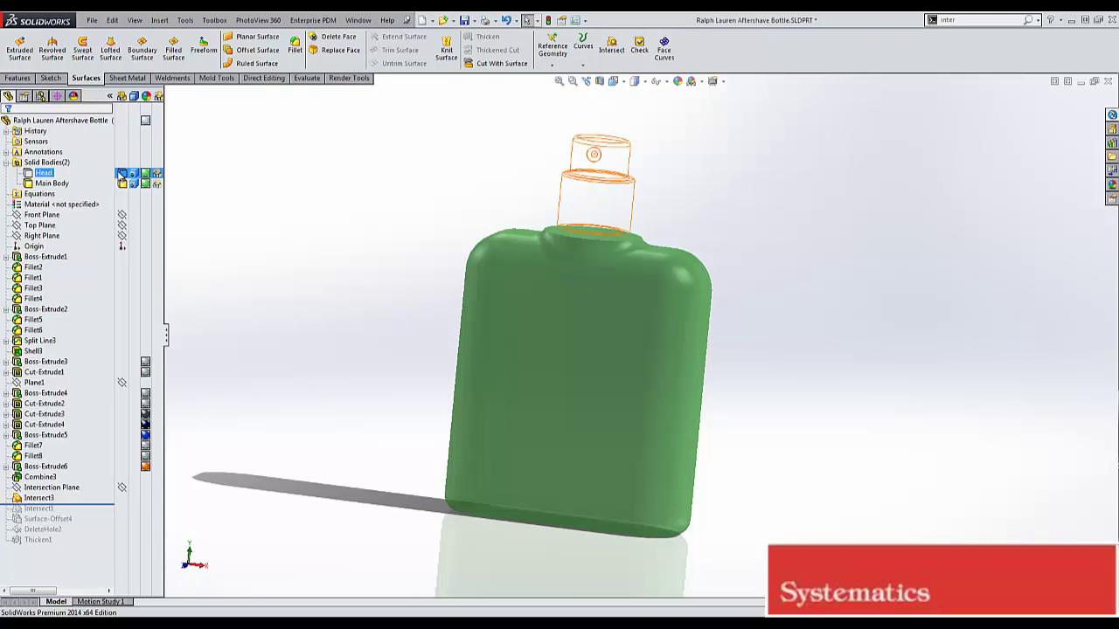
{"action": "left_click", "coordinate": [168, 202]}
{"action": "middle_click_drag", "start_coordinate": [366, 205], "coordinate": [320, 227]}
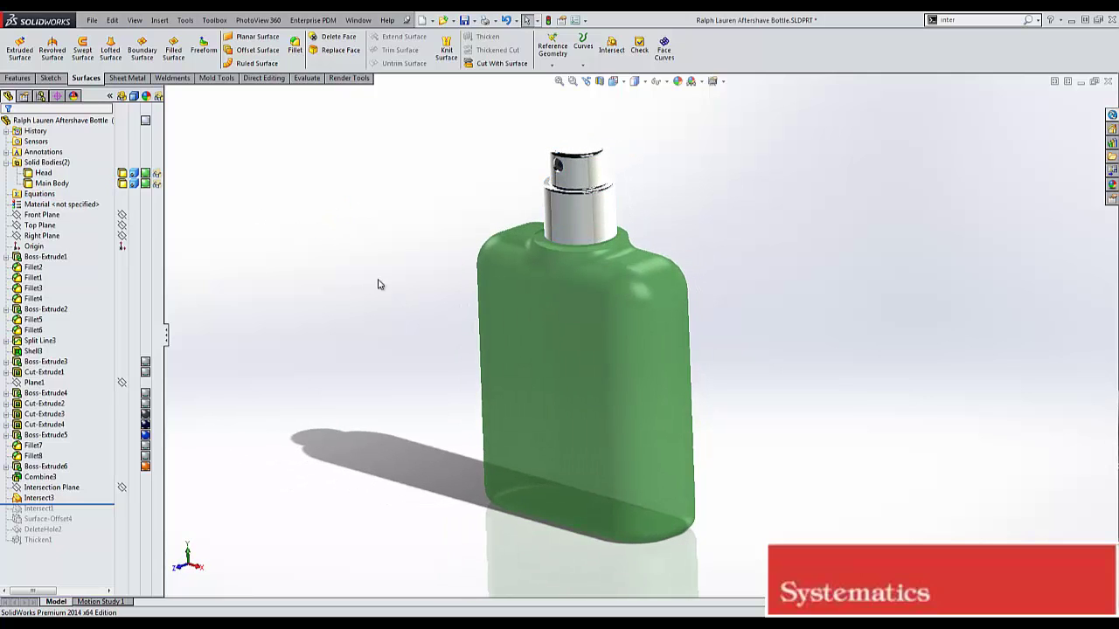
{"action": "middle_click_drag", "start_coordinate": [377, 282], "coordinate": [377, 229]}
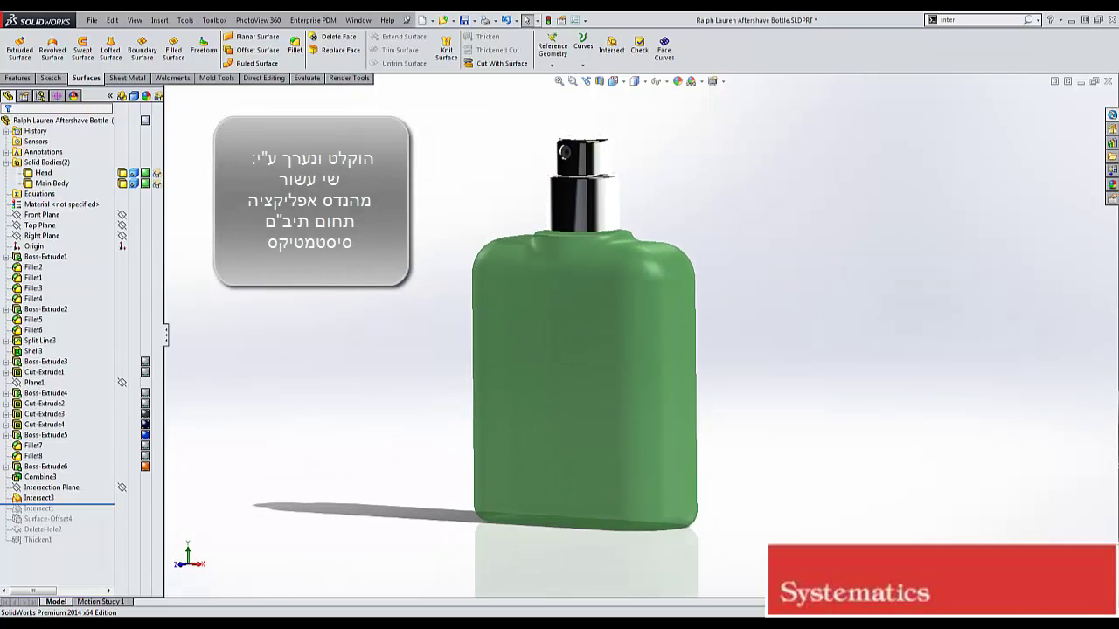